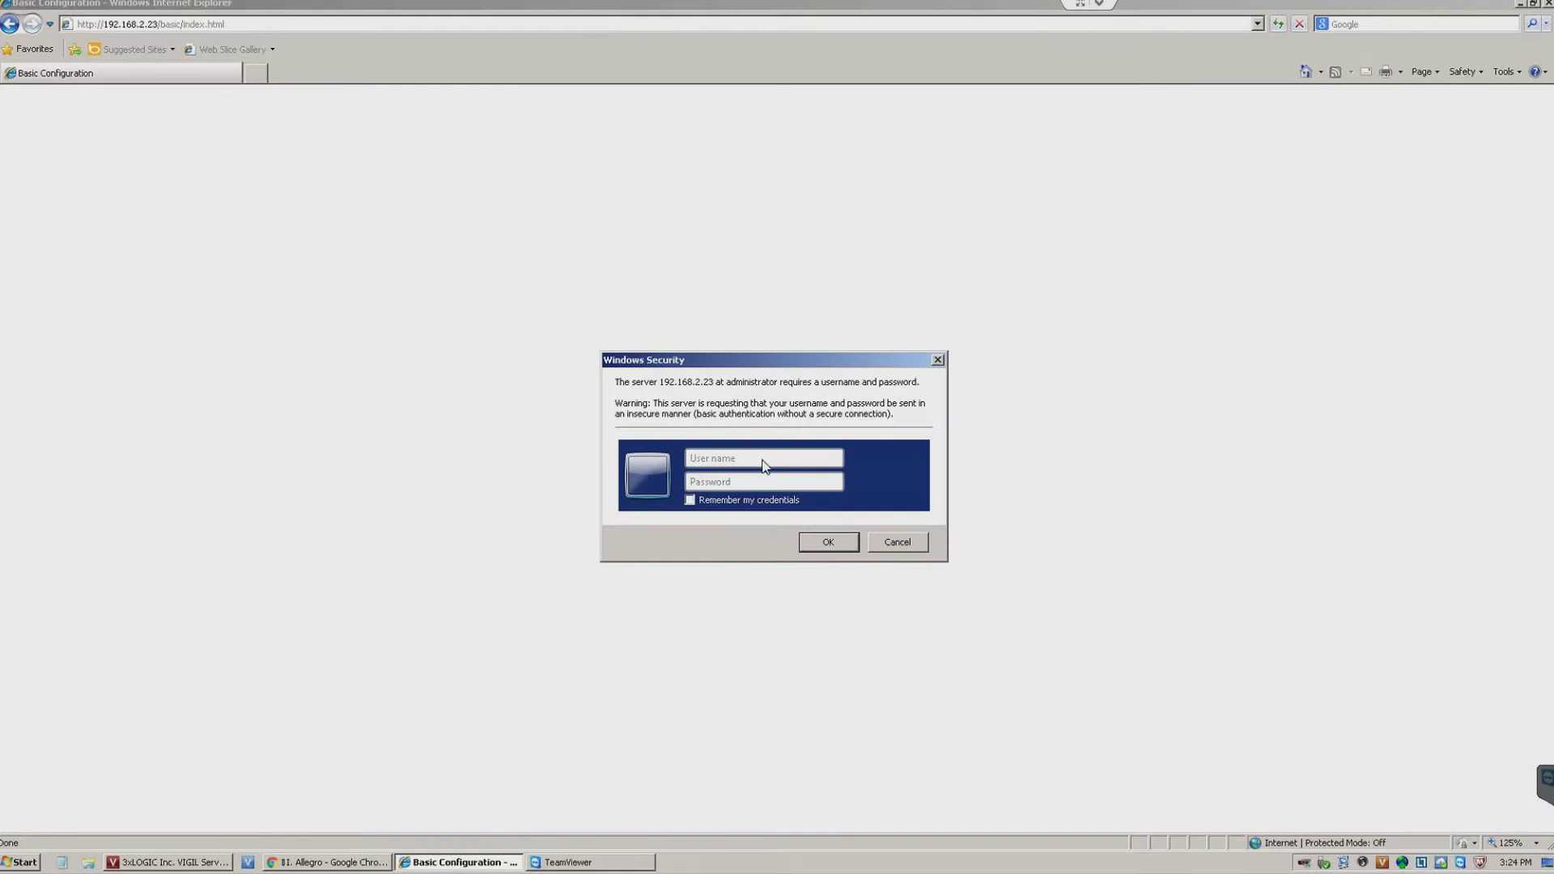
- Log in to the camera's web interface with the administrator user name and password
type("admin")
key("Tab")
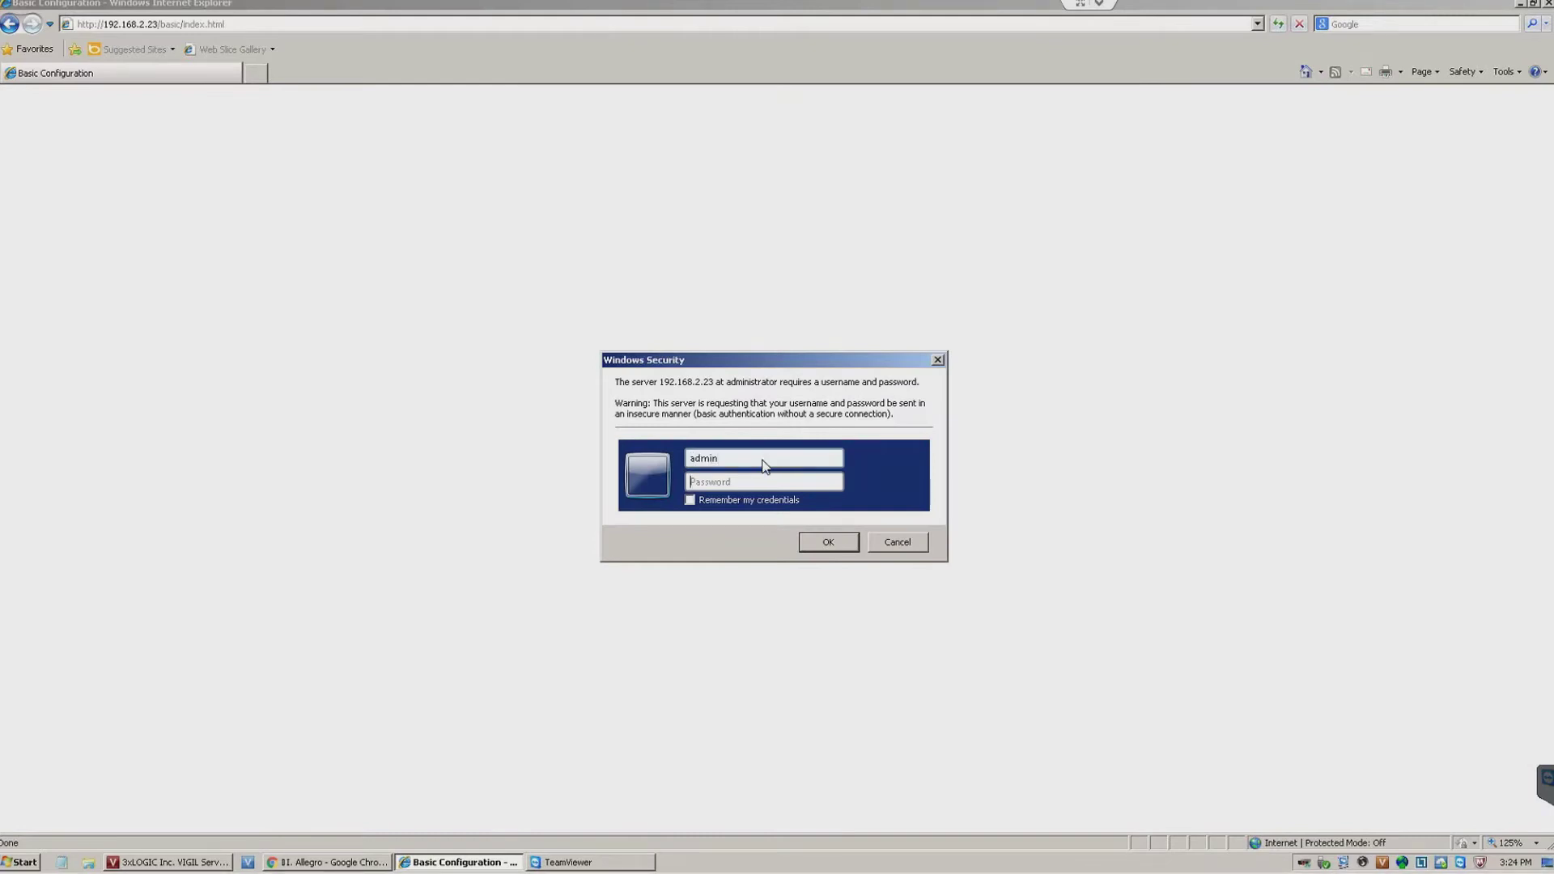
type("admin")
key("Return")
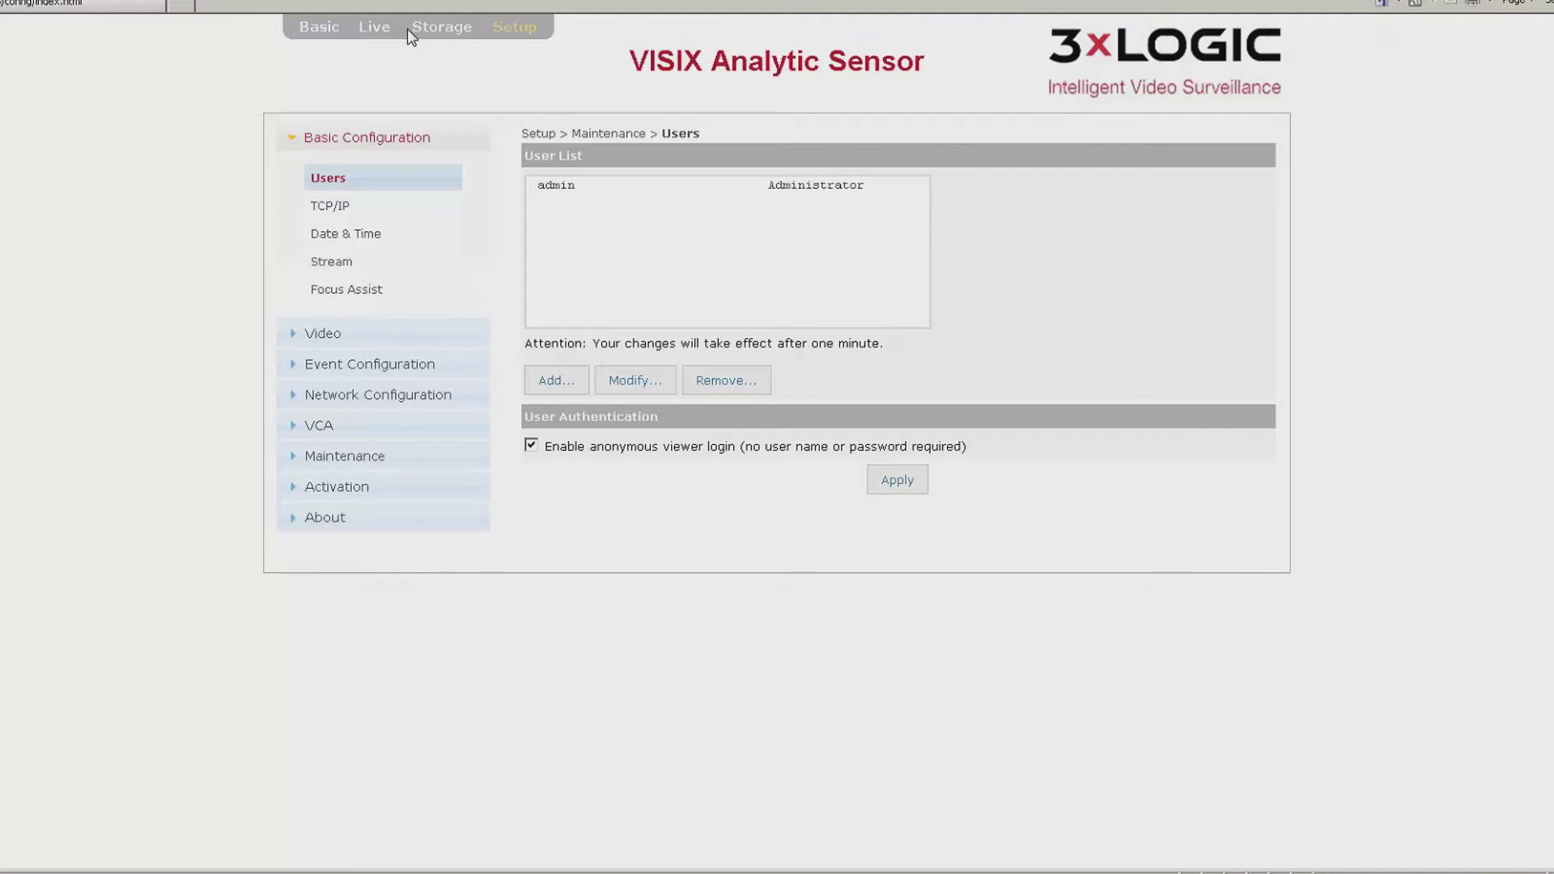
- Expand the VCA section in the setup menu
left_click(320, 427)
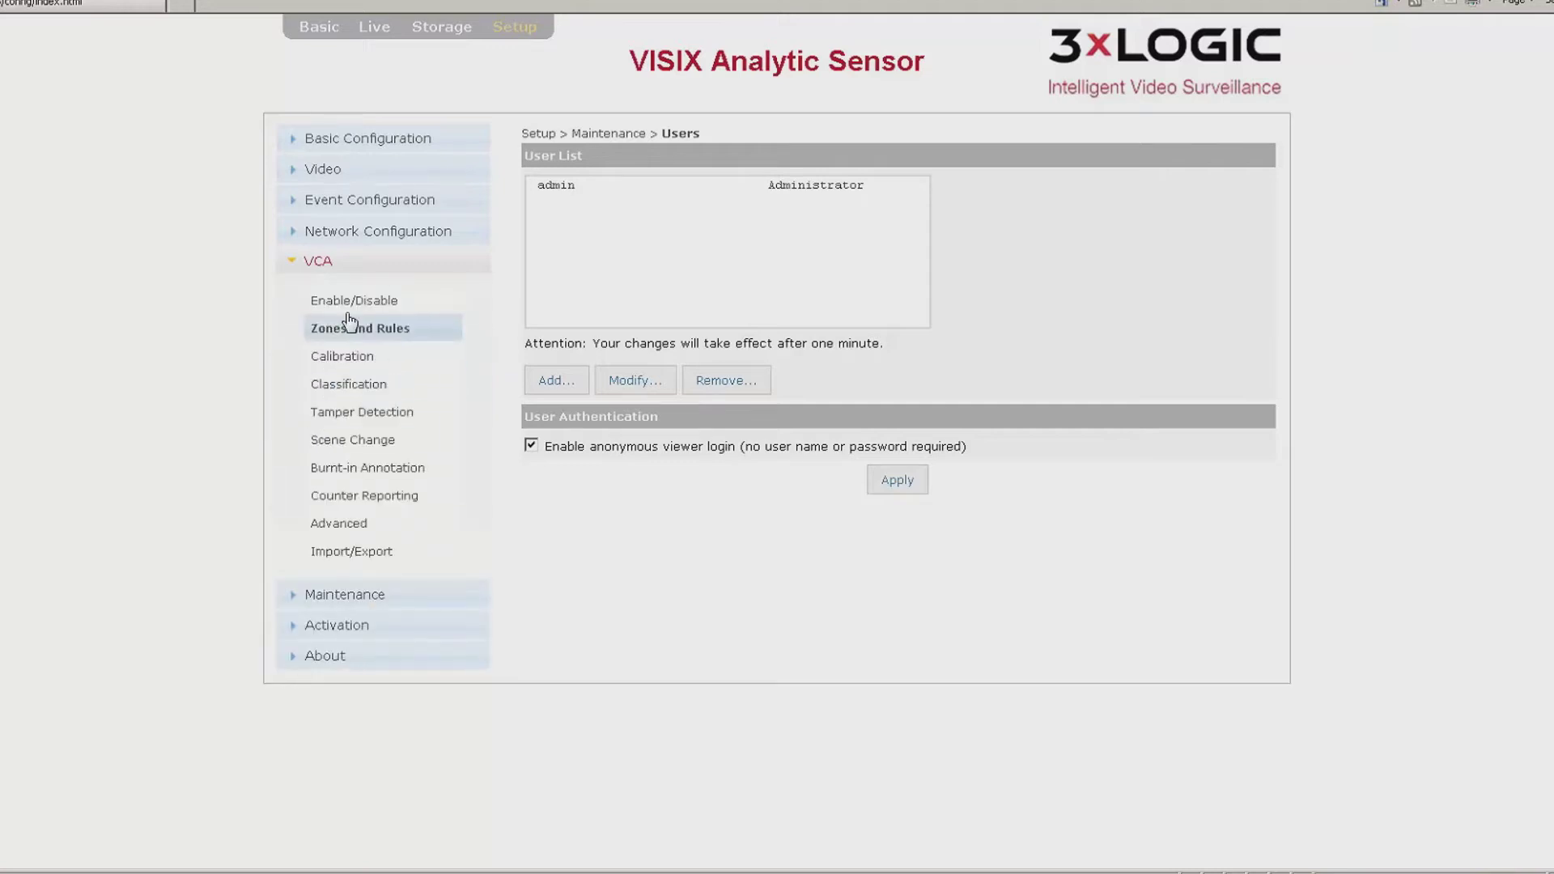
- Apply VCA enabled with Object Tracking and Counting Line in Surveillance mode
left_click(351, 309)
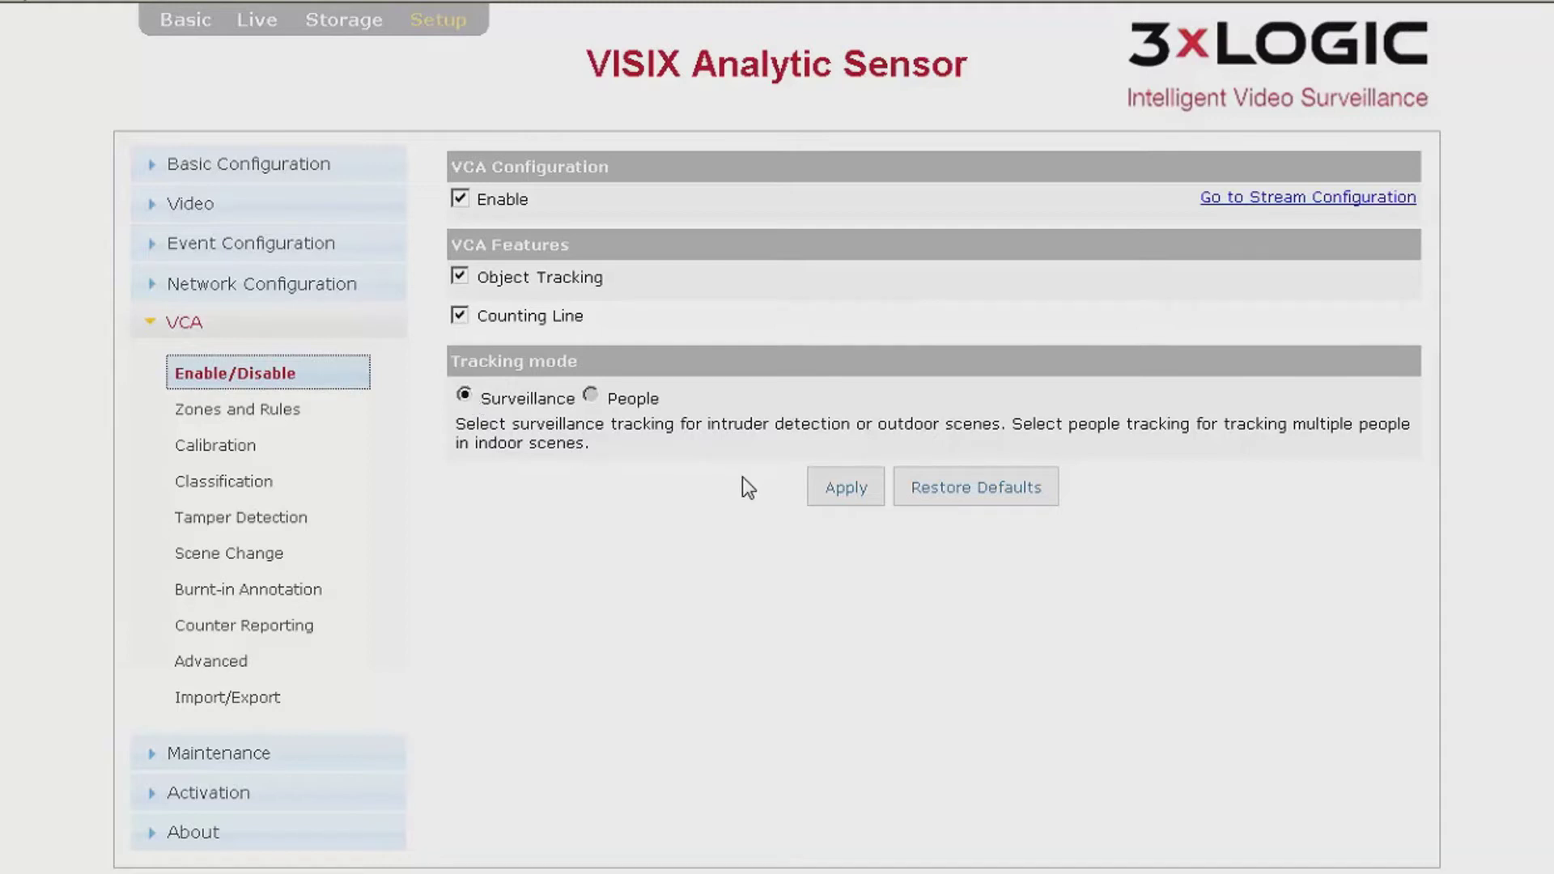
left_click(832, 488)
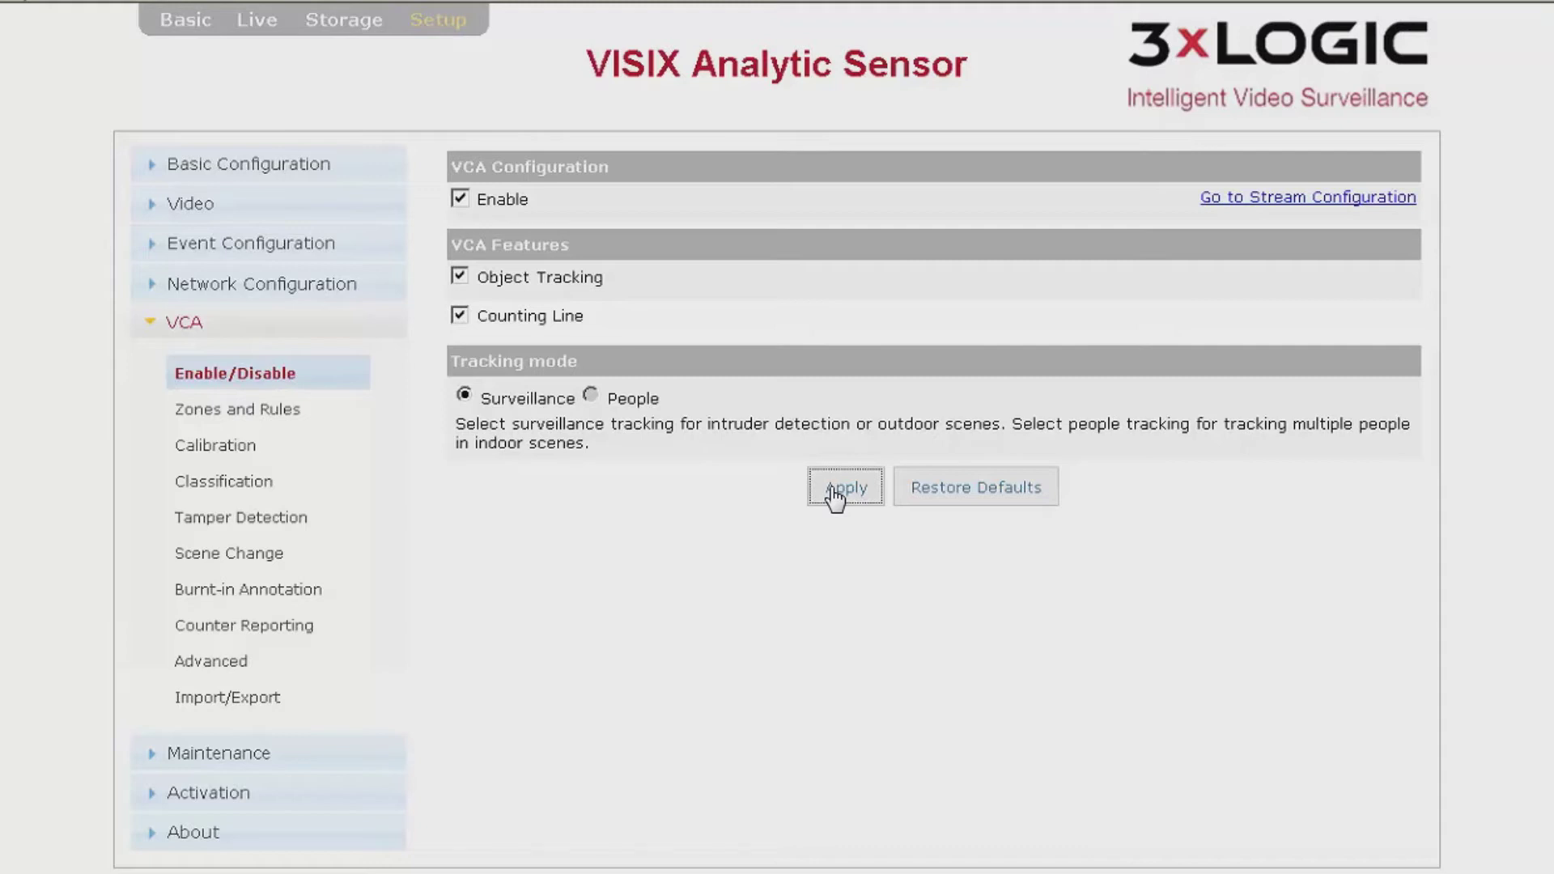
- In Zones and Rules, add a new zone on the video from the right-click menu
left_click(285, 426)
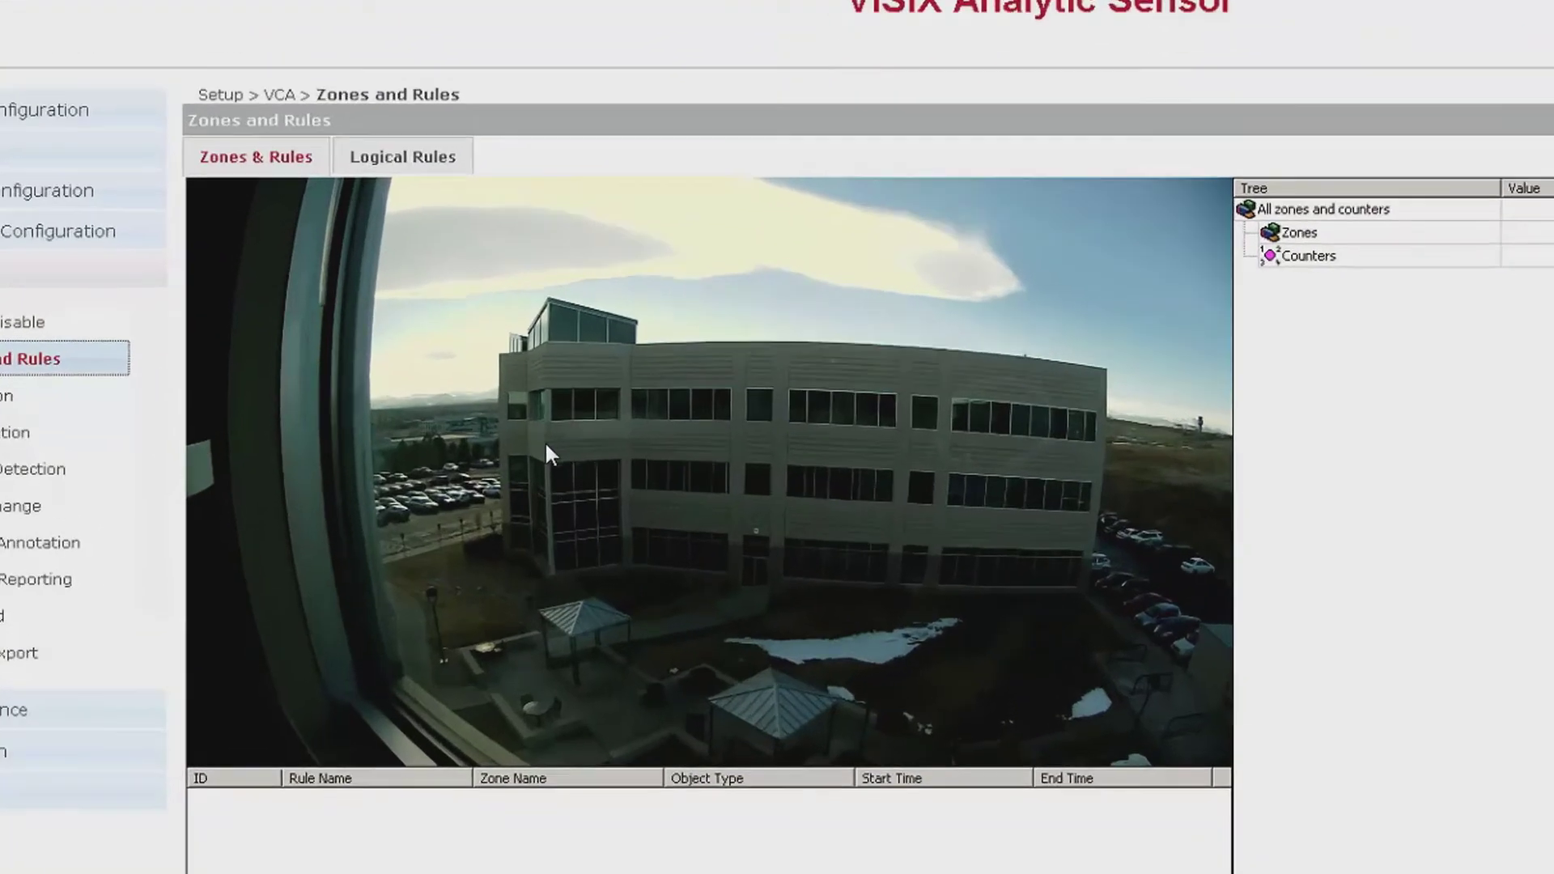
right_click(552, 469)
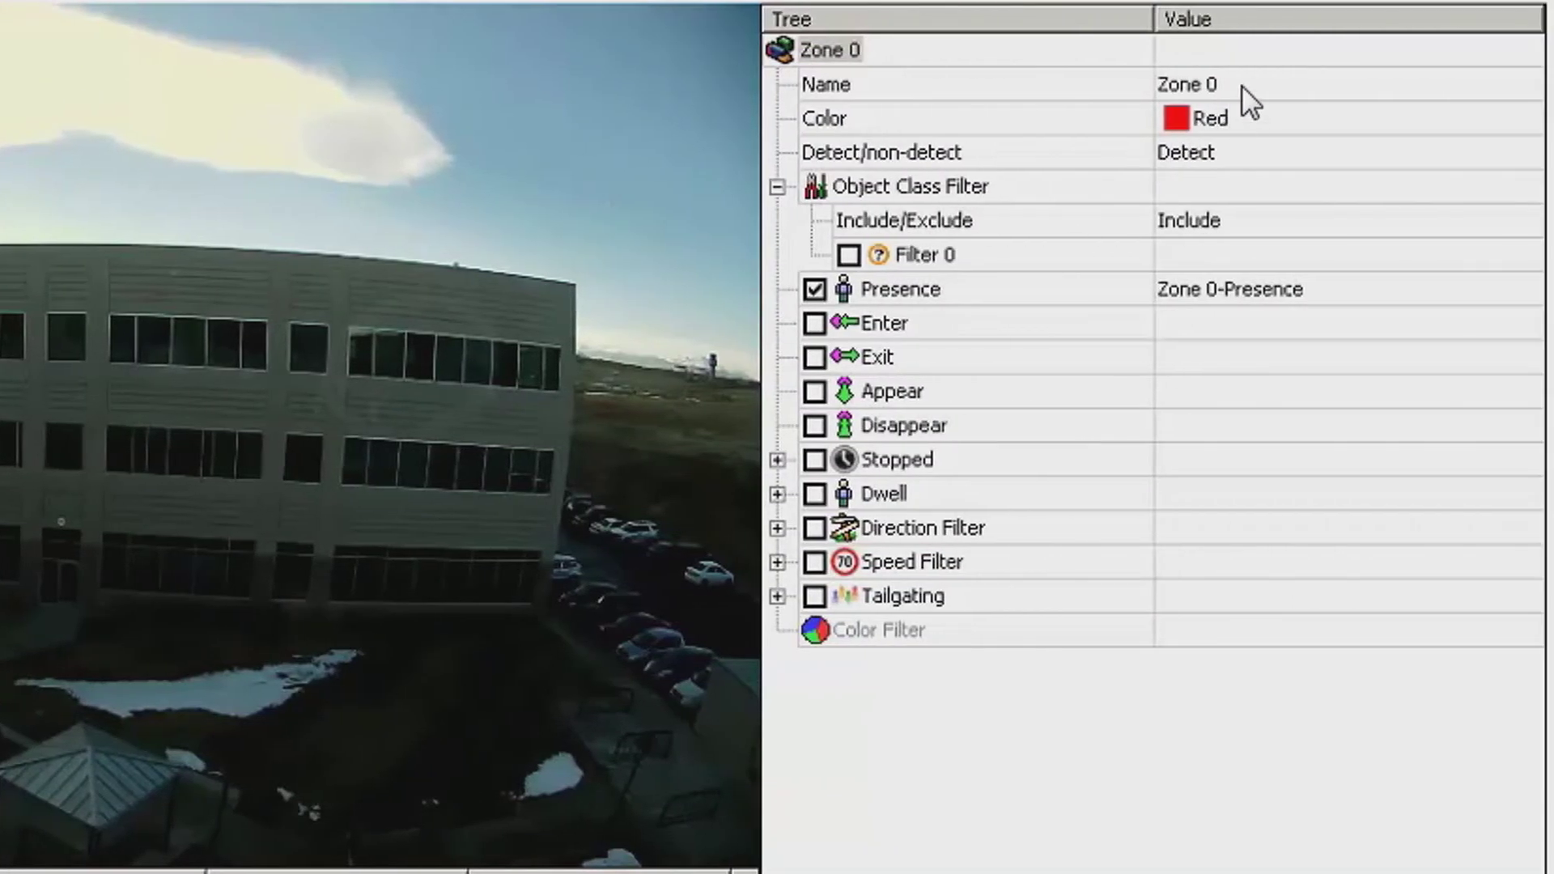
- Rename Zone 0 to 'detect' and keep its colour Red
left_click(1241, 86)
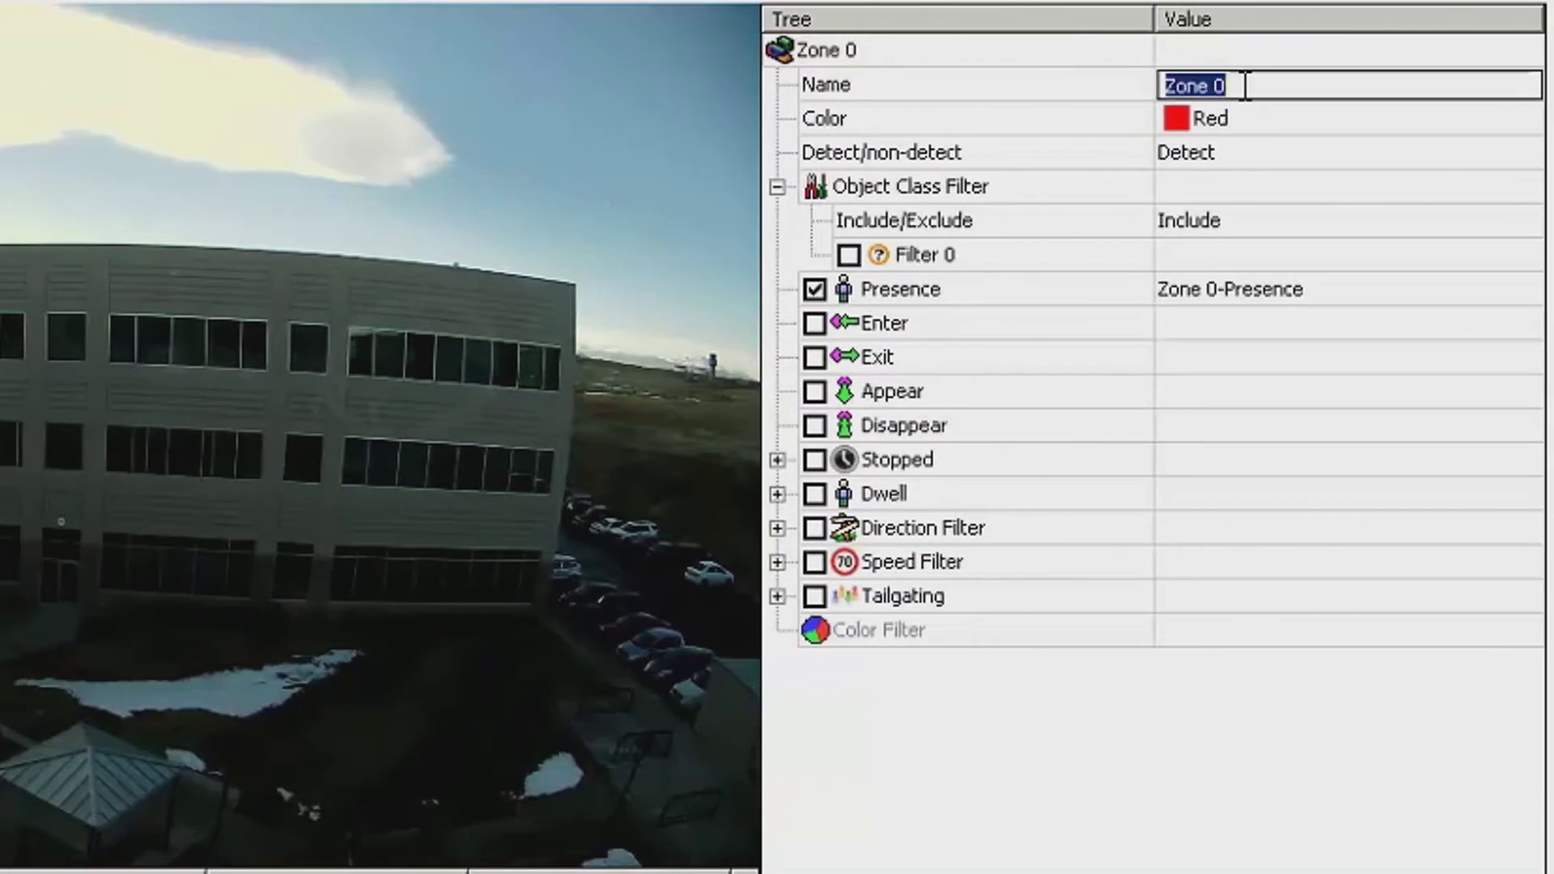
type("detect")
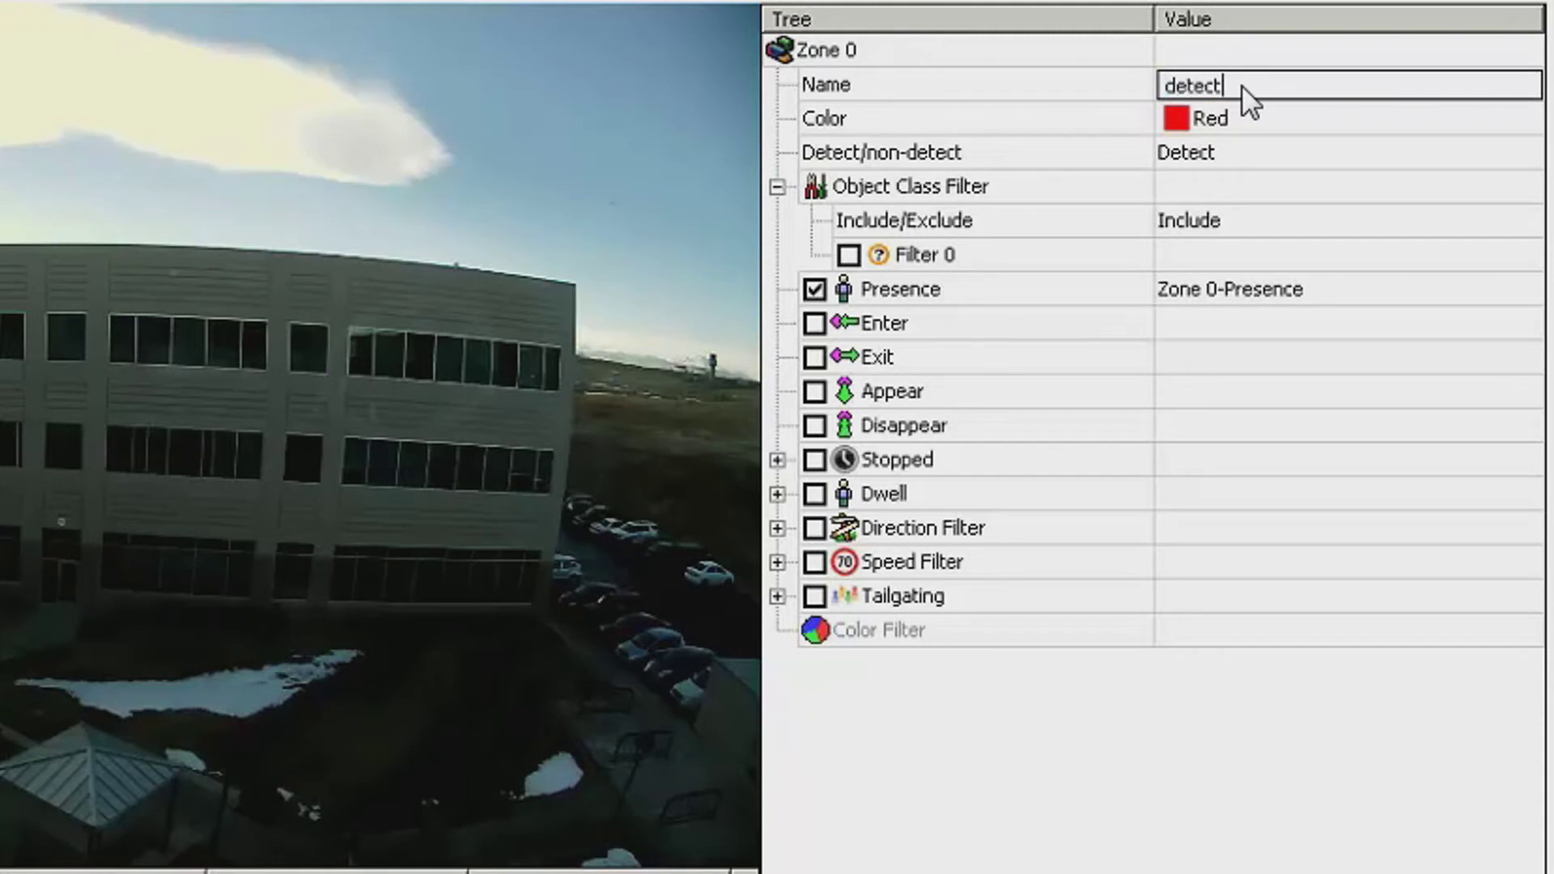
left_click(1260, 126)
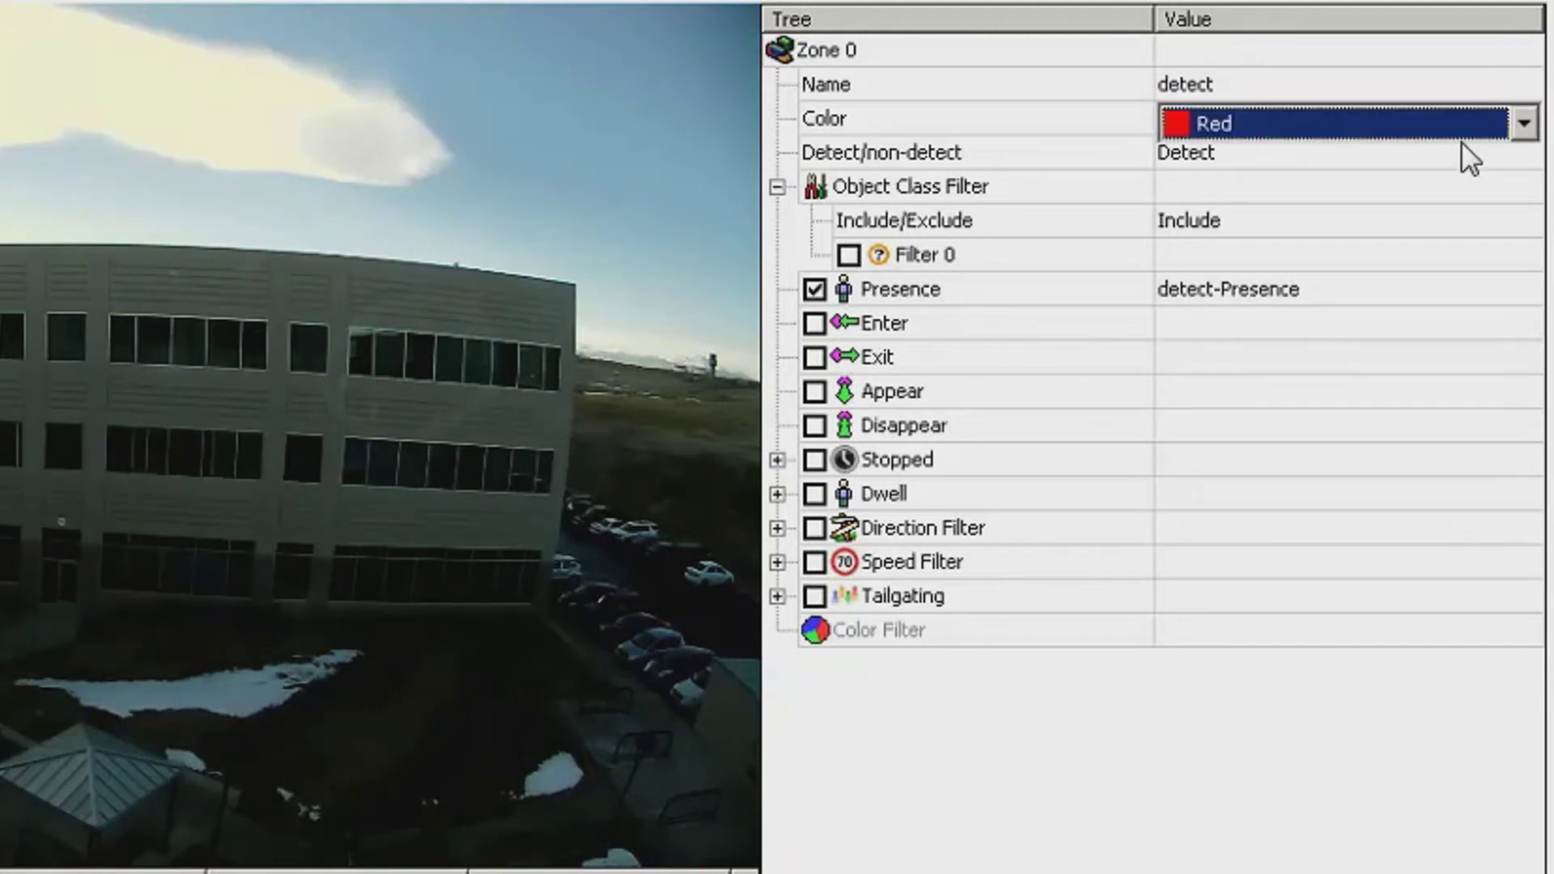
left_click(1525, 128)
left_click(1524, 124)
- Keep the zone set to Detect, check its Presence rule, and save the zones to the camera
left_click(1254, 150)
left_click(1525, 158)
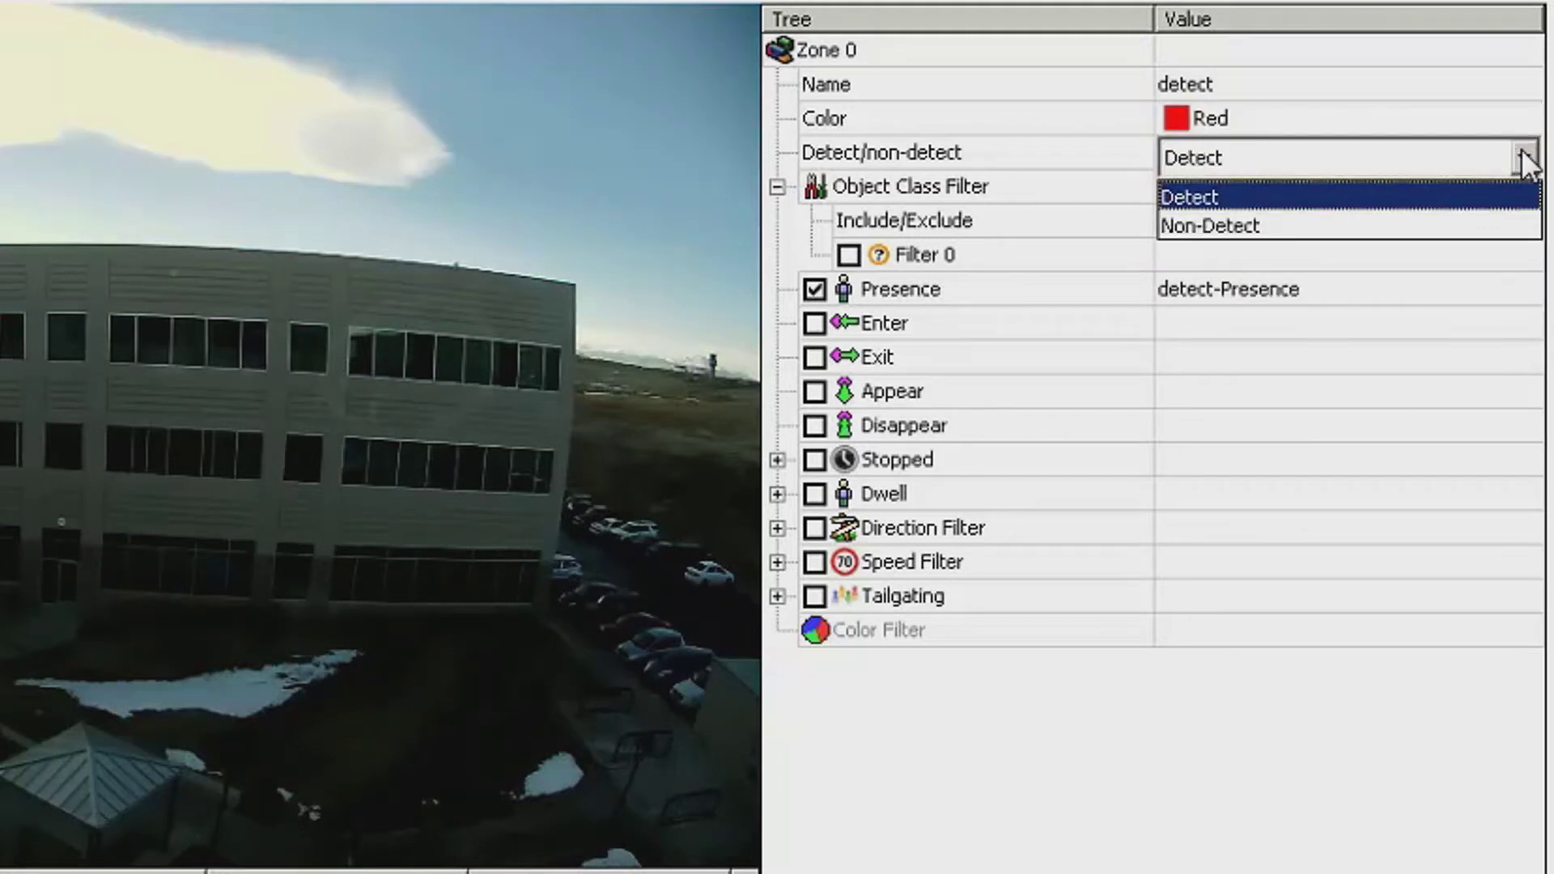
left_click(1525, 158)
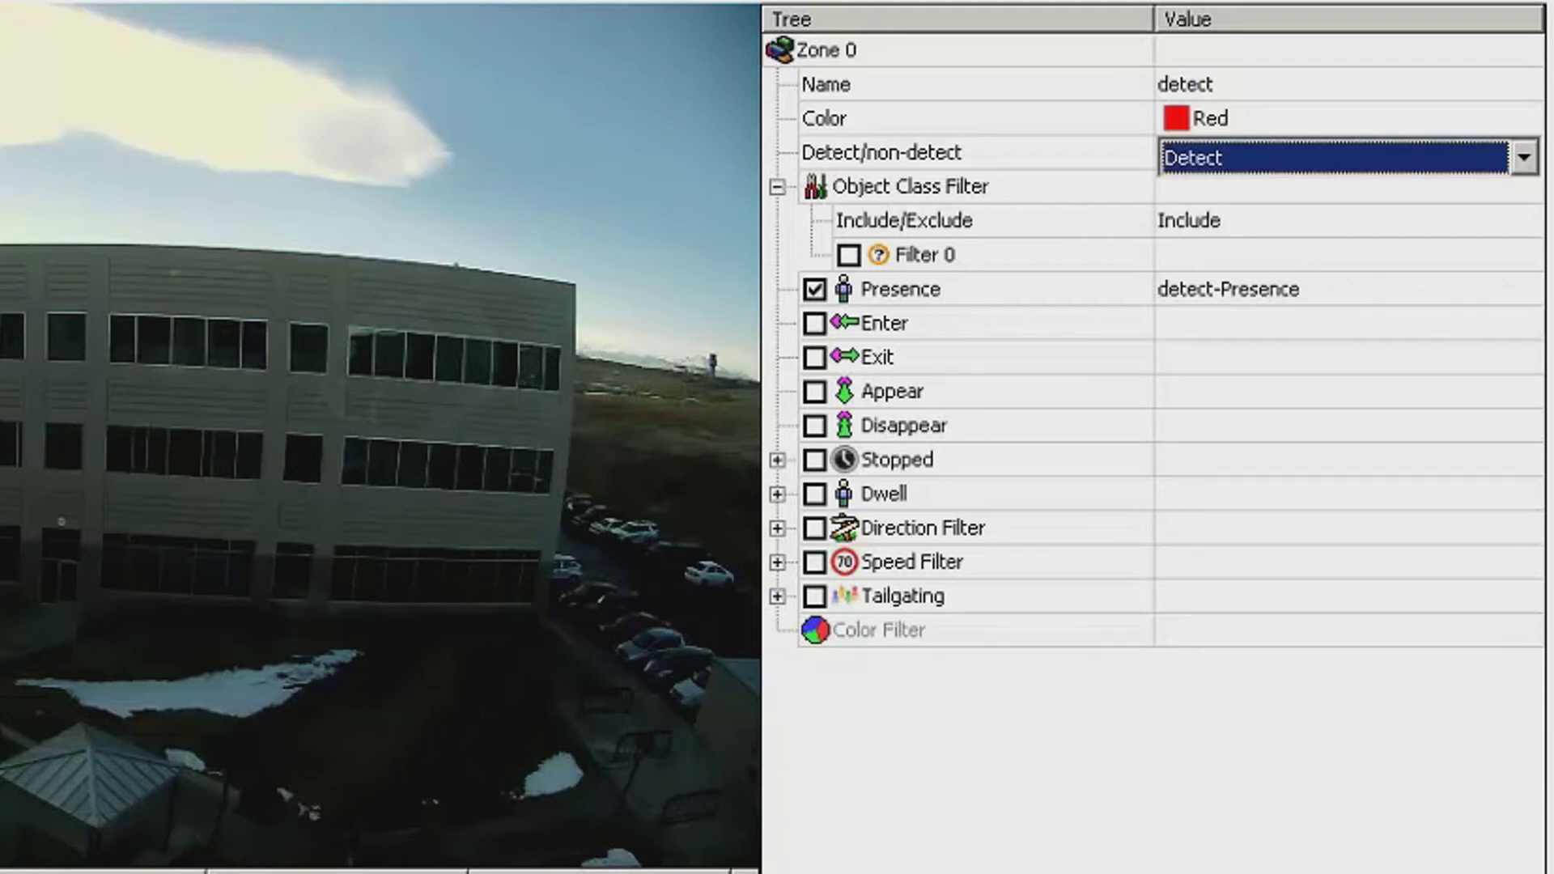
left_click(759, 299)
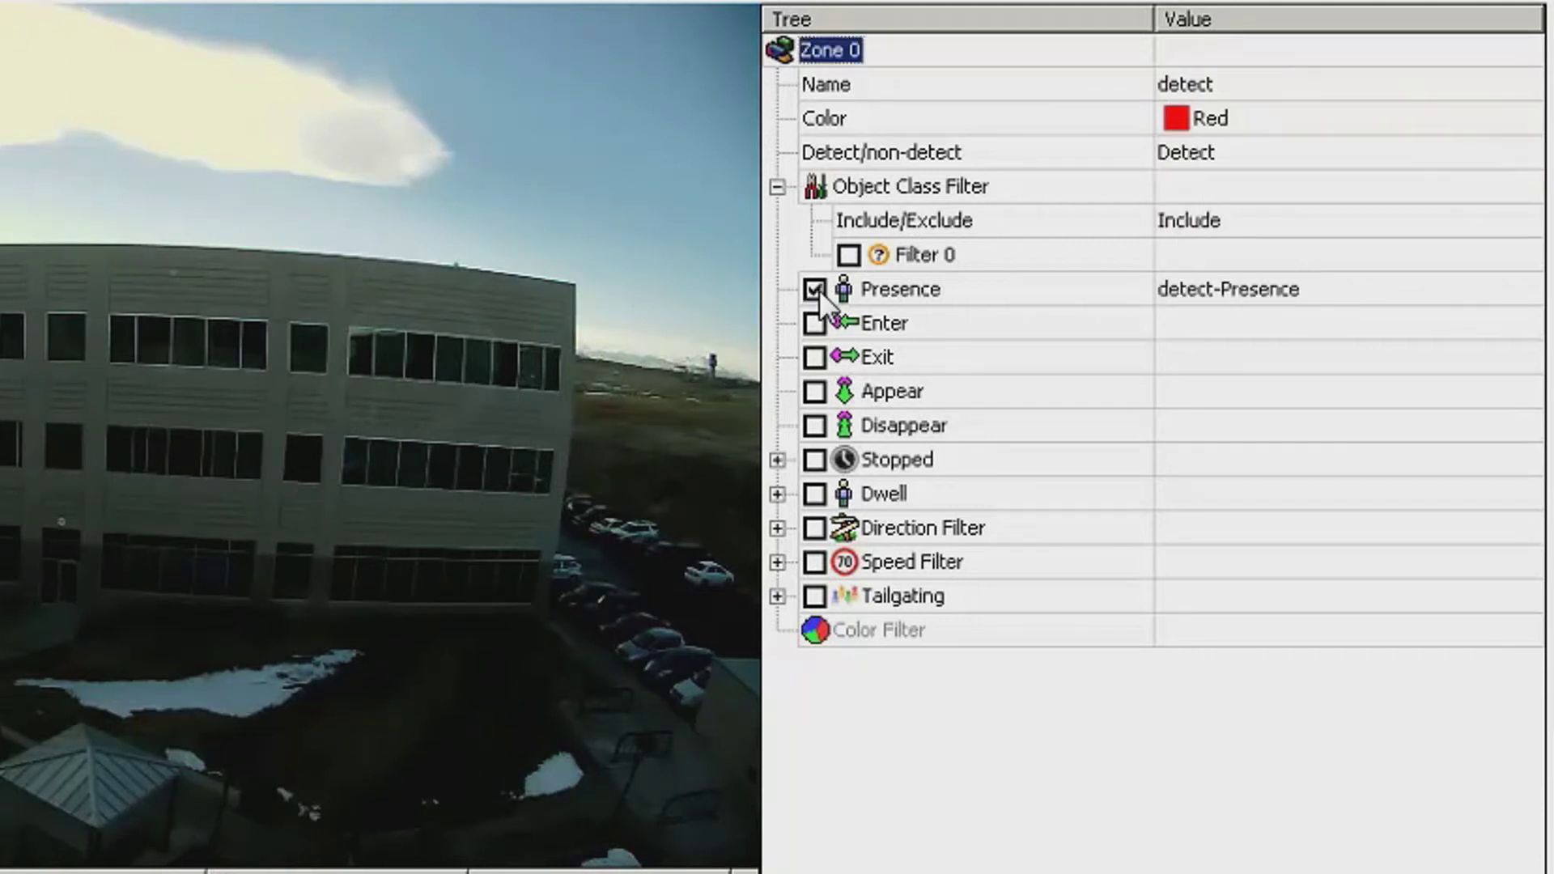
left_click(1296, 293)
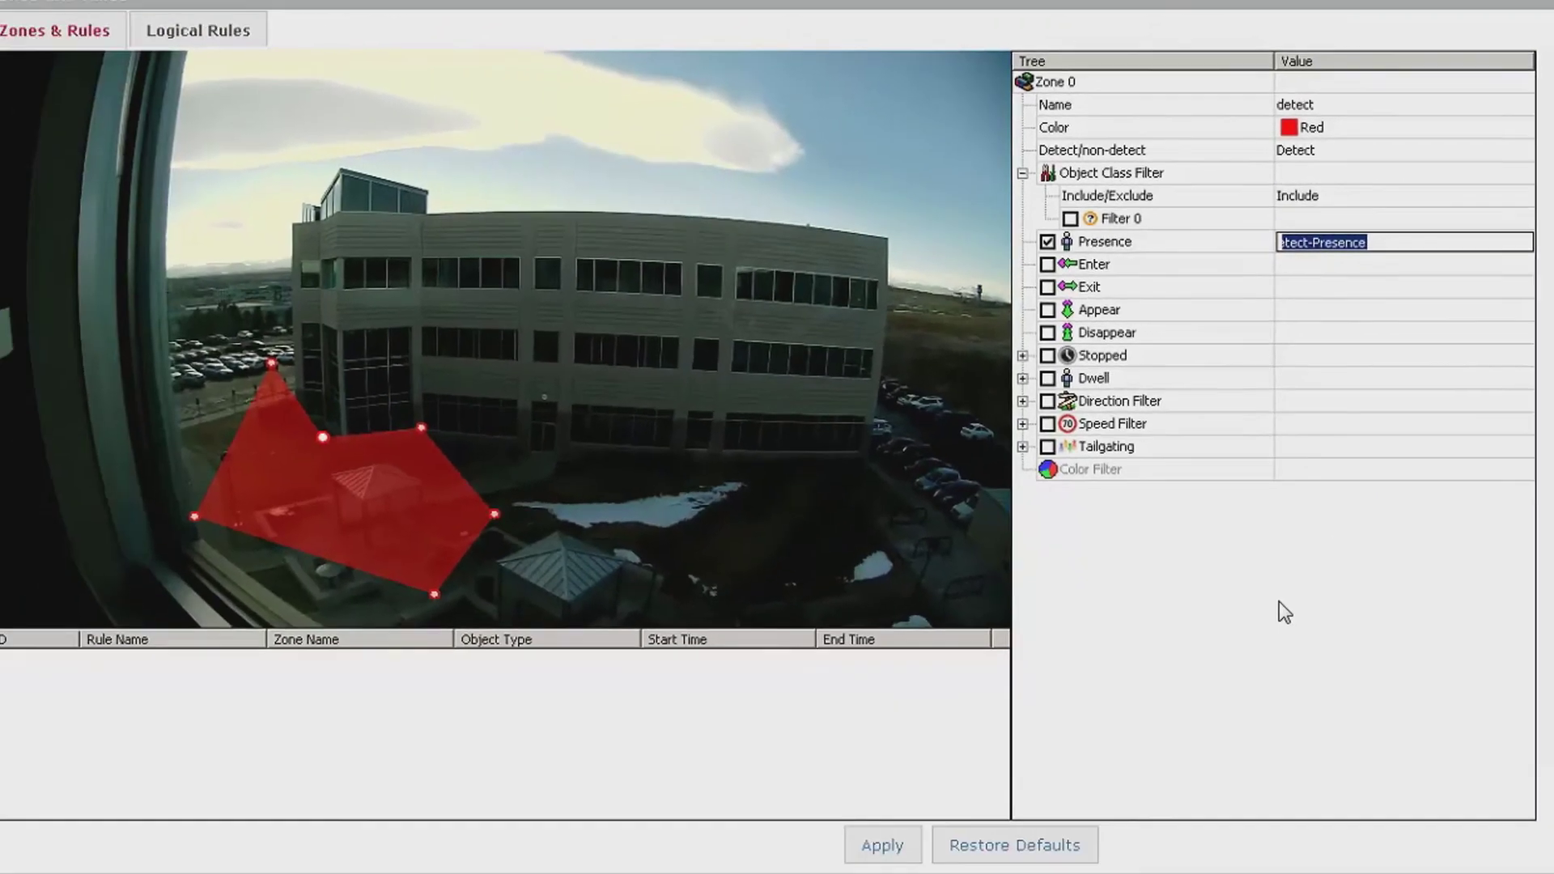
left_click(882, 843)
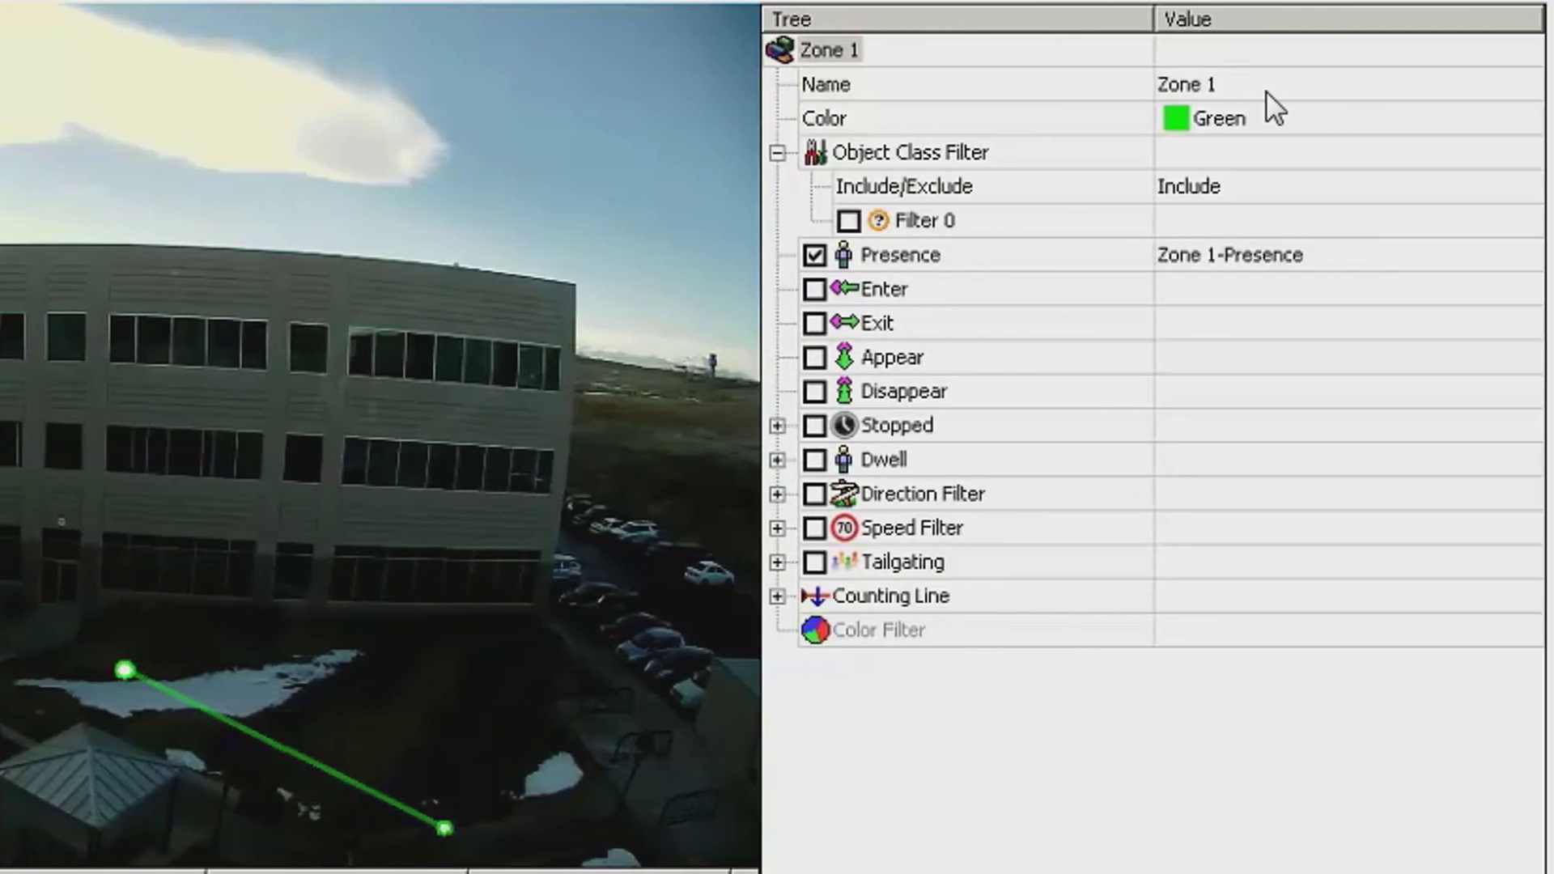
- Rename Zone 1 to 'count' and keep its line colour Green
left_click(1396, 88)
type("count")
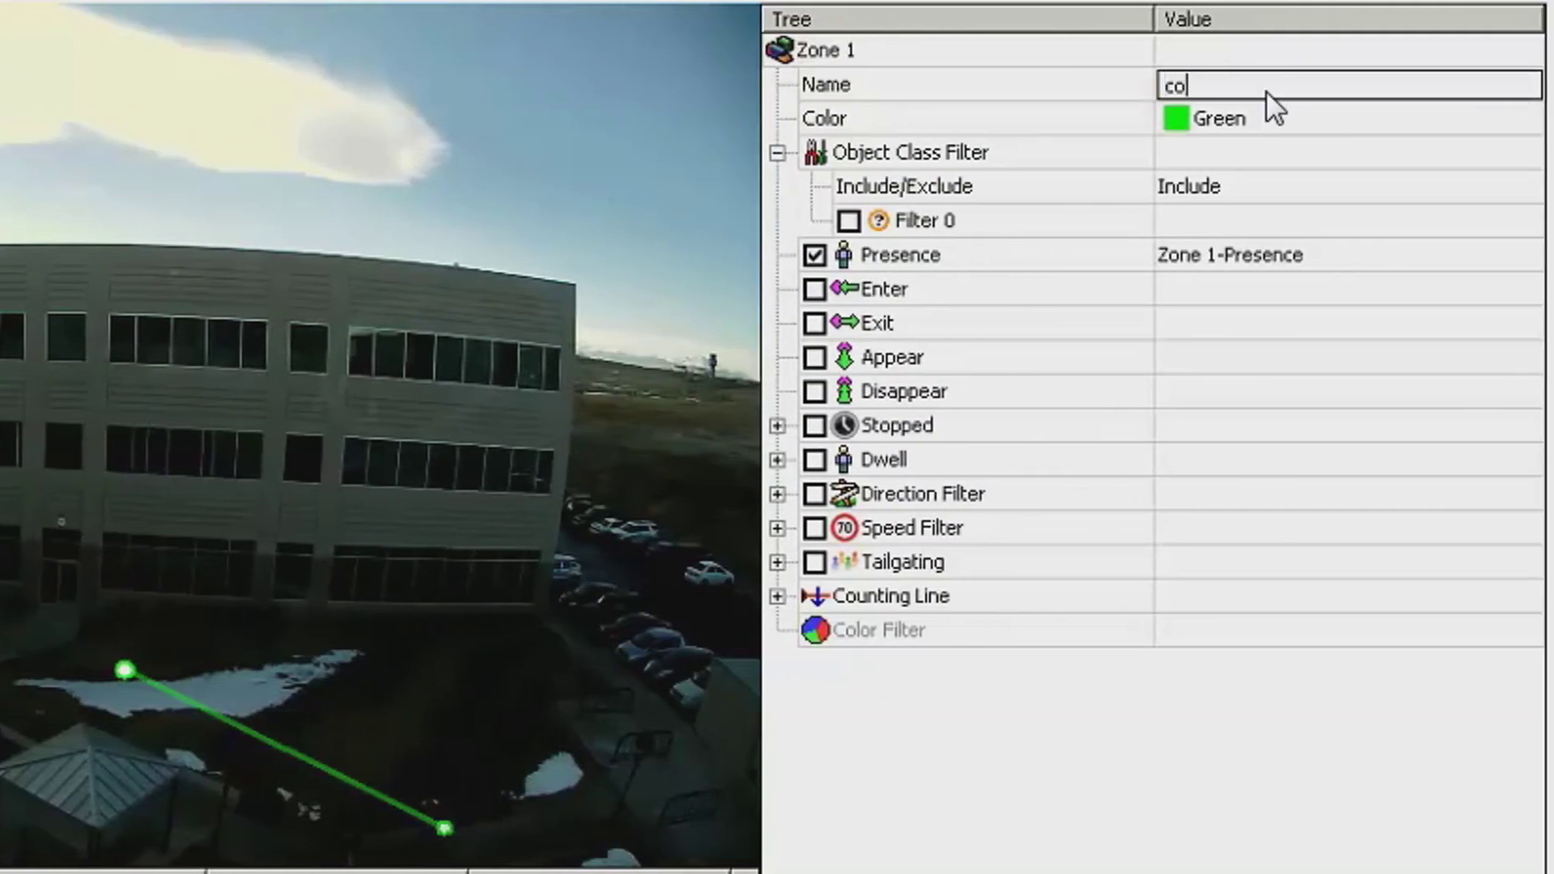
left_click(1269, 107)
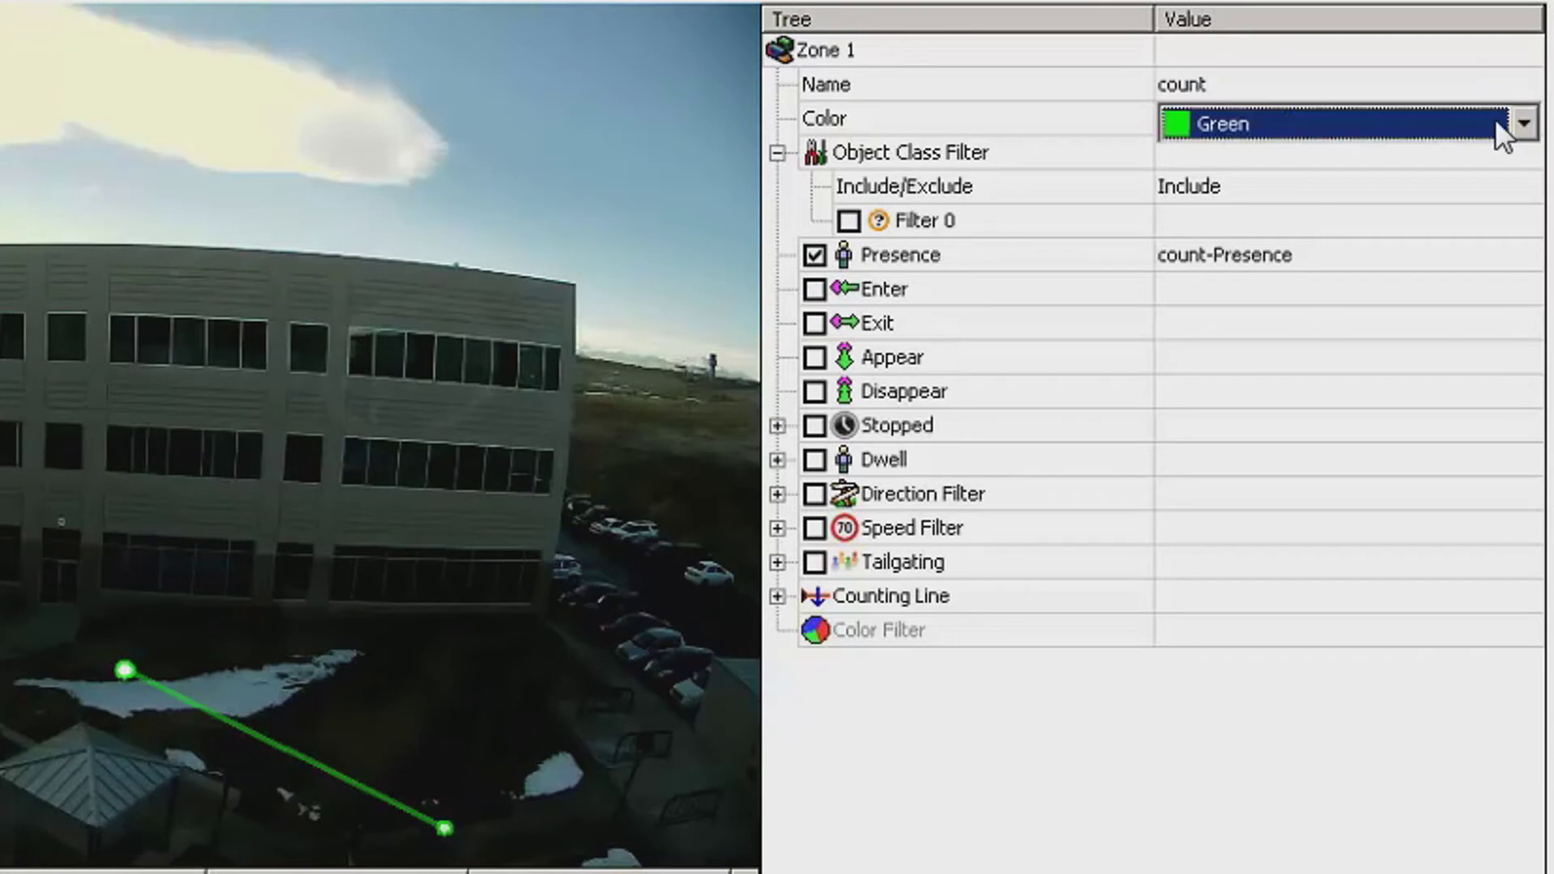
left_click(1524, 123)
left_click(1525, 123)
- Count crossings in Direction A and Direction B, edit their counter names, and enable width calibration
left_click(777, 596)
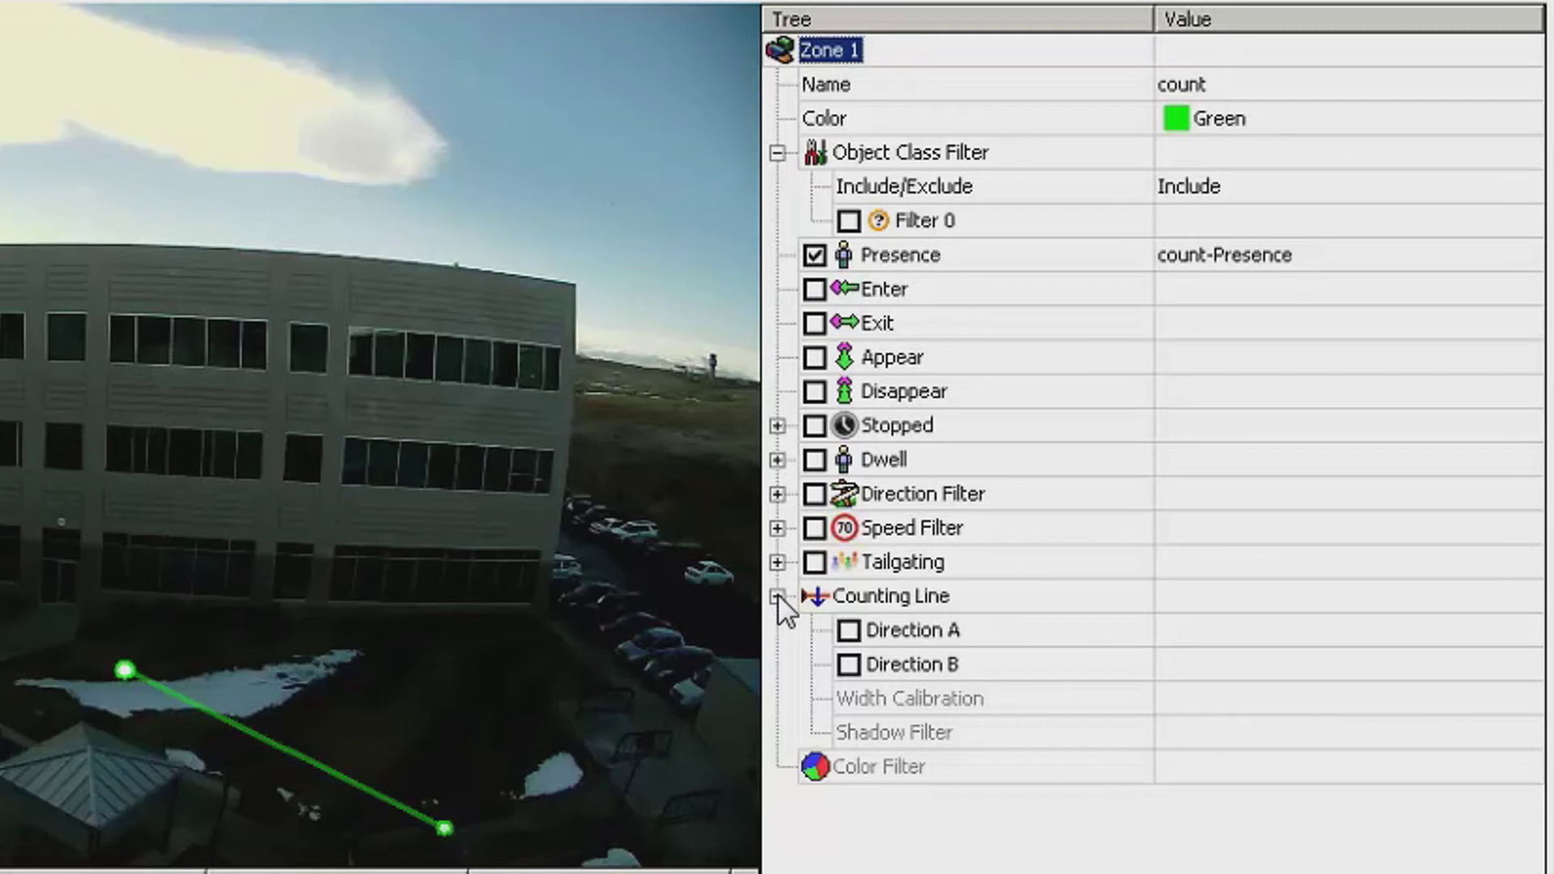
left_click(849, 630)
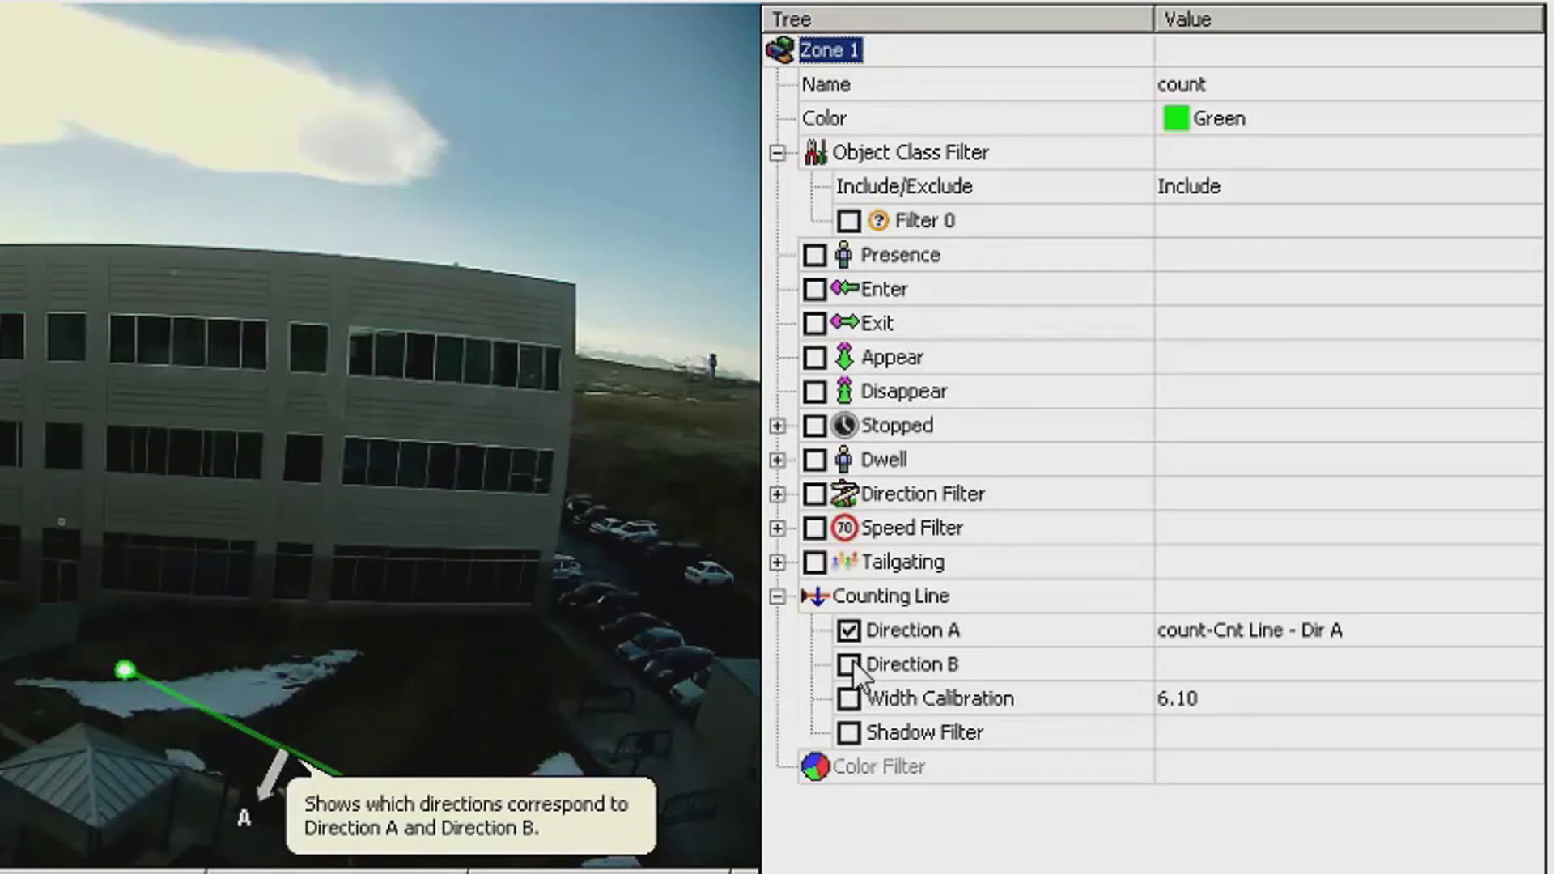
left_click(848, 664)
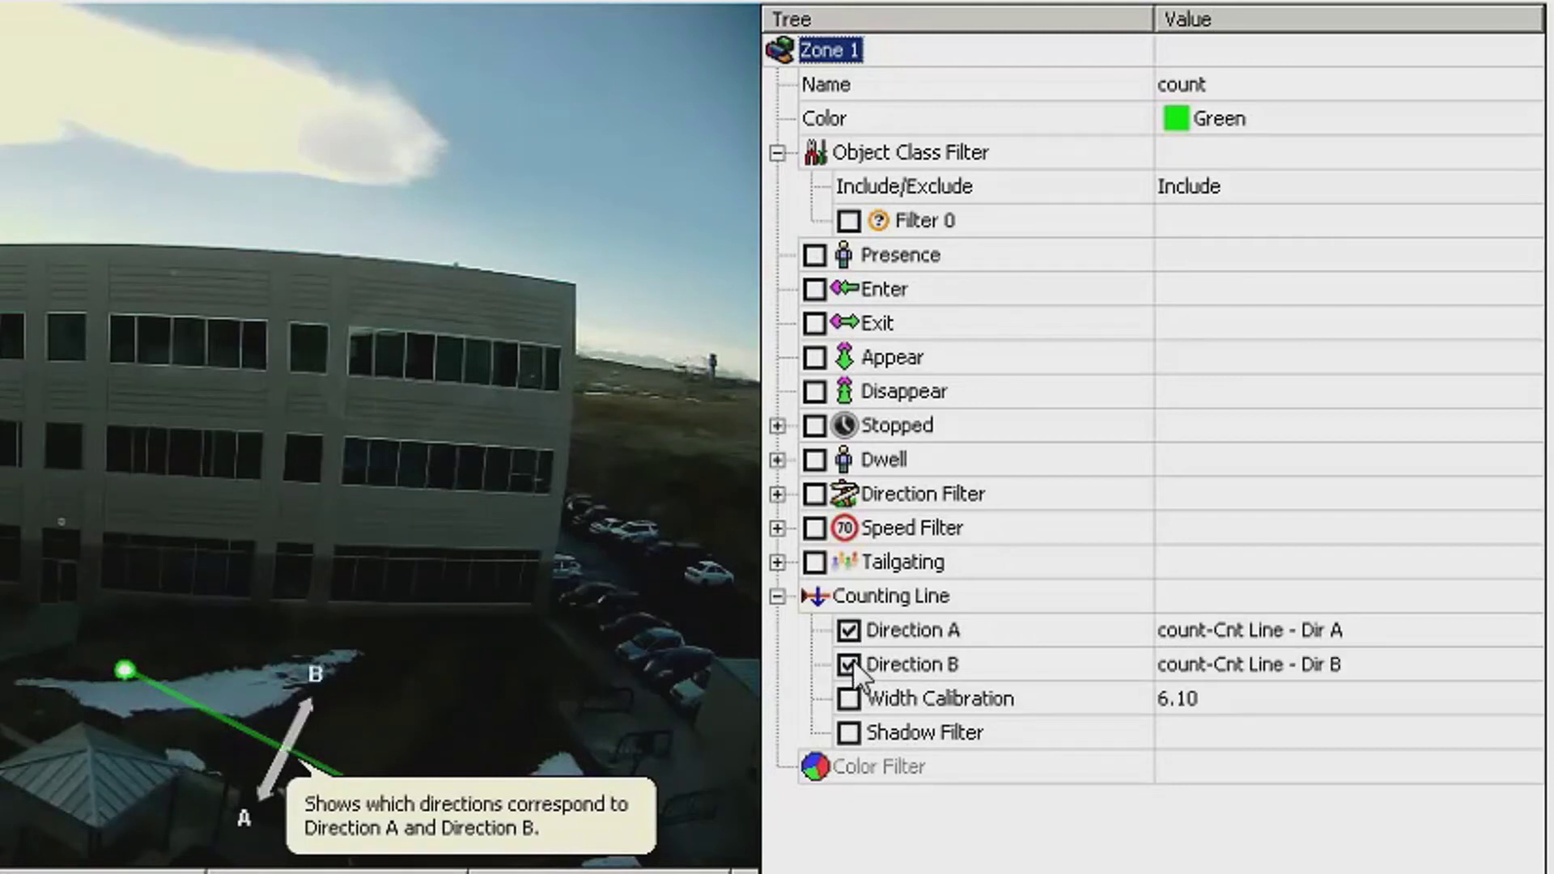
left_click(1270, 631)
left_click(1253, 668)
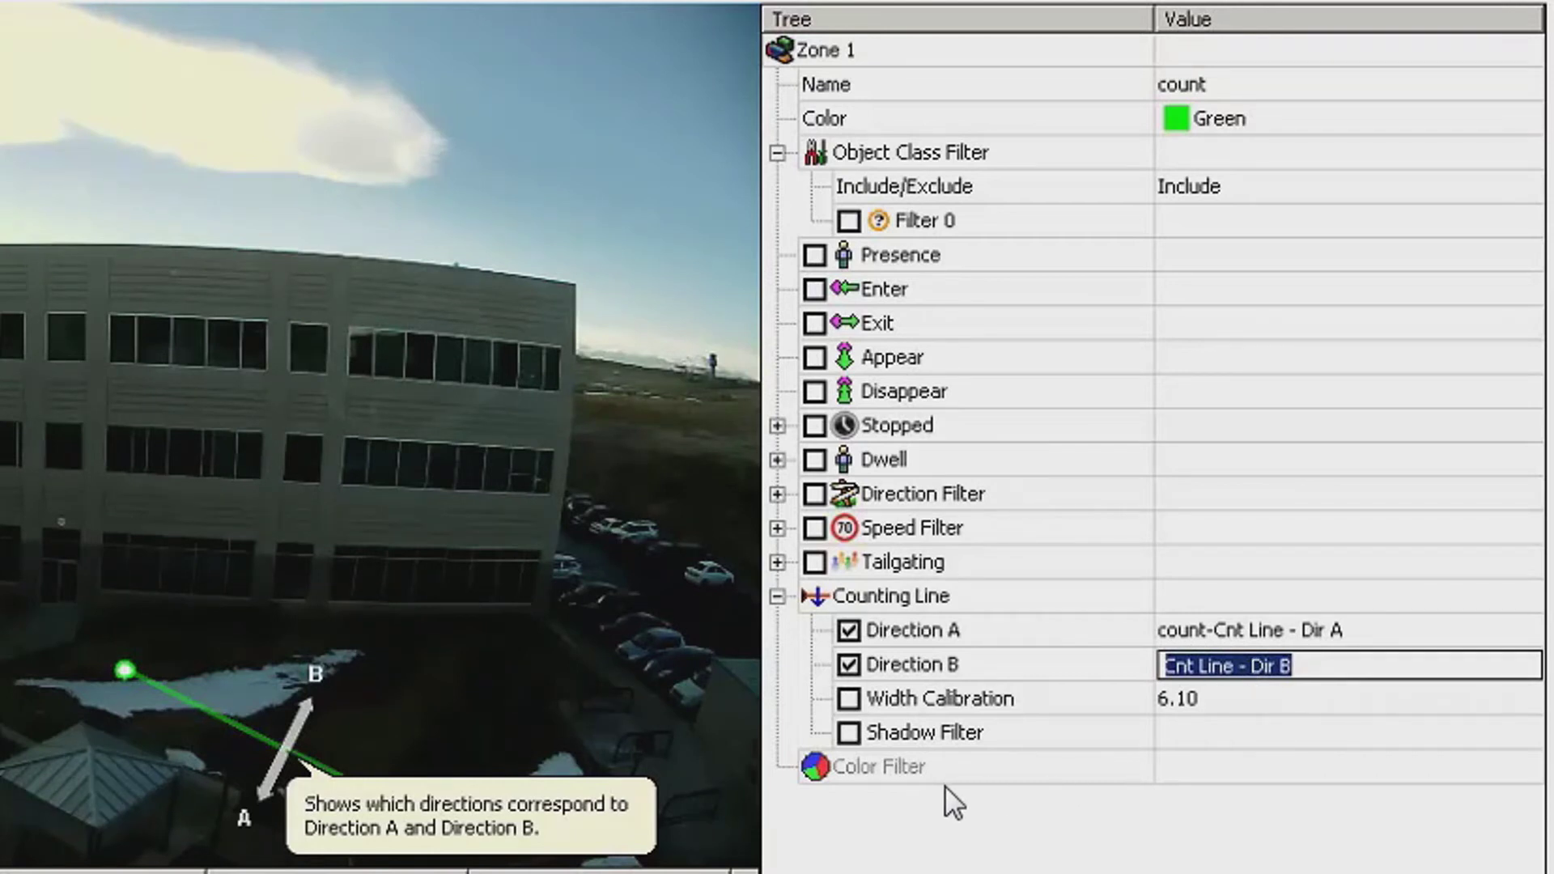
left_click(845, 697)
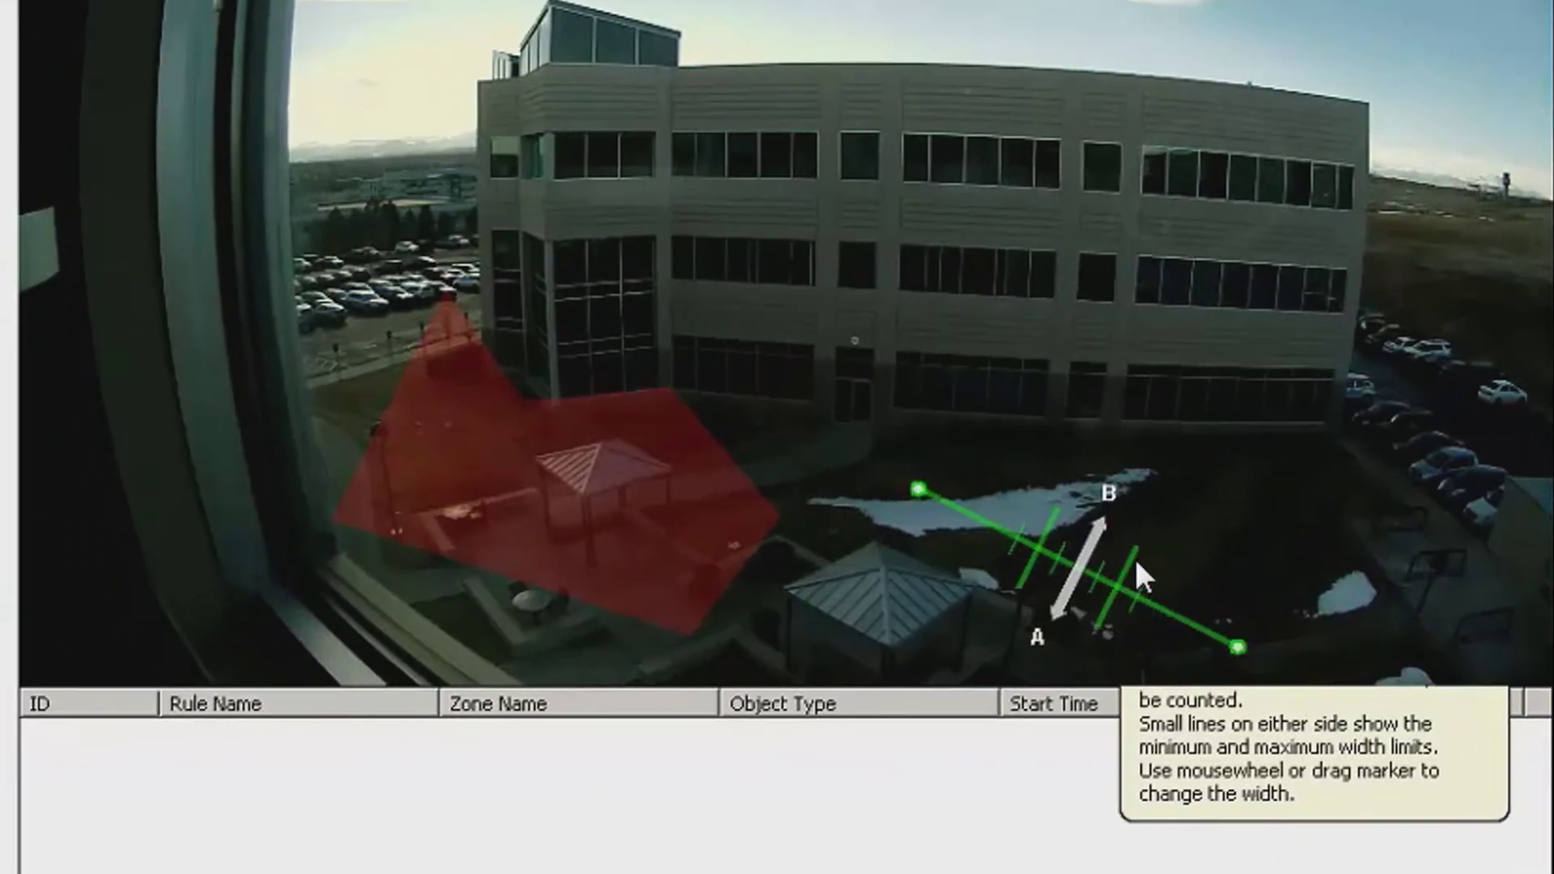
- Widen the counting line's minimum and maximum width limits and save the zone settings
mouse_move(1134, 555)
left_mouse_down()
mouse_move(1183, 601)
mouse_move(1111, 575)
left_mouse_up()
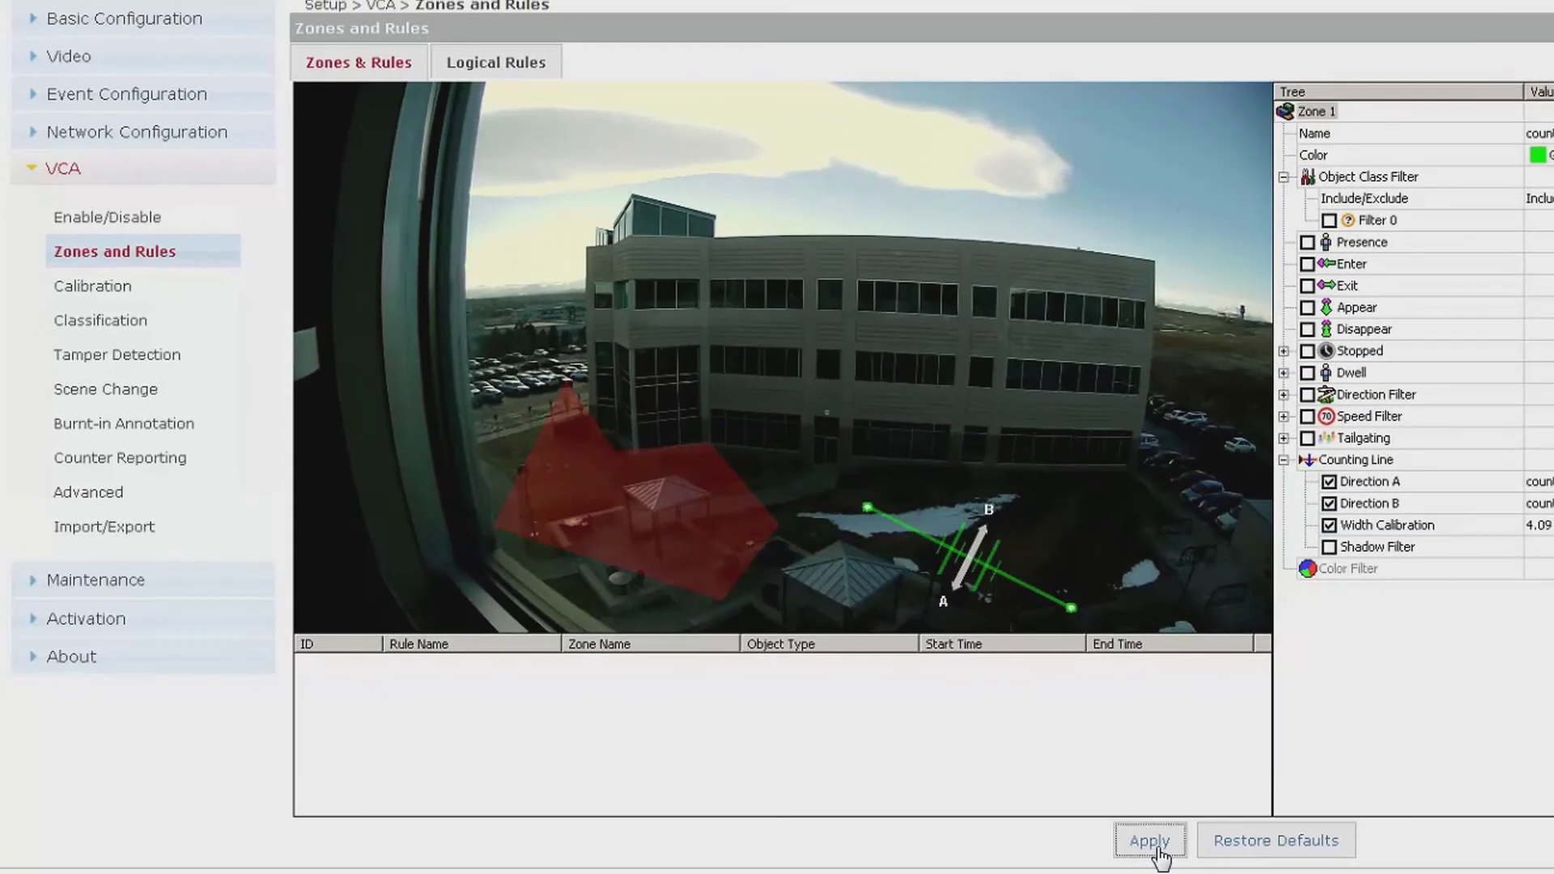
left_click(1158, 850)
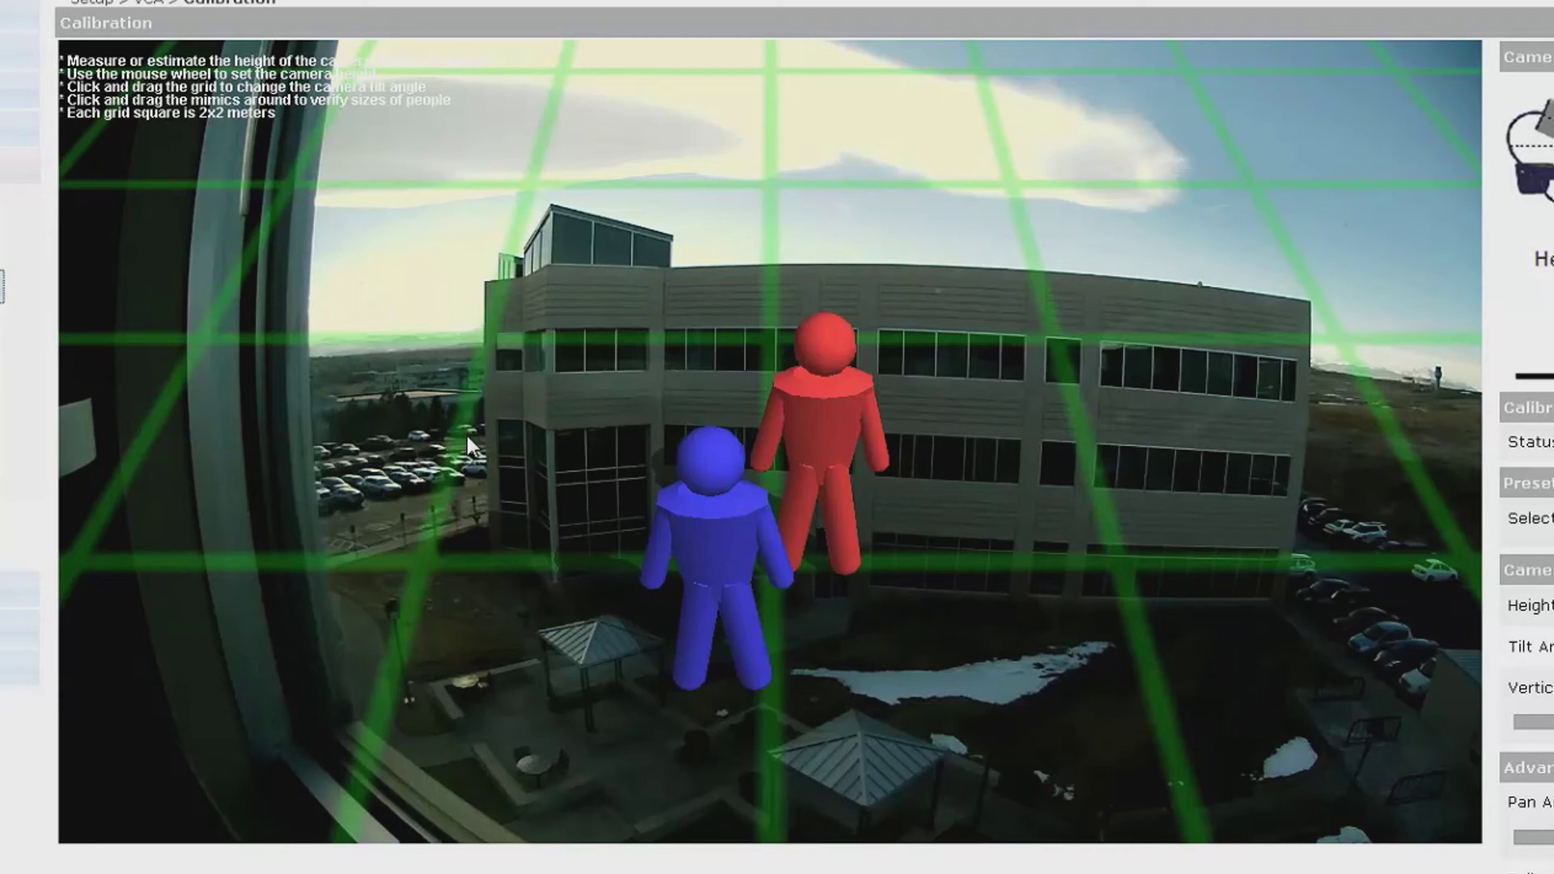
- Fit the grid to the ground and place the red and blue figures: 32.3 ft height, 27.4° tilt
left_click_drag(468, 435, 474, 454)
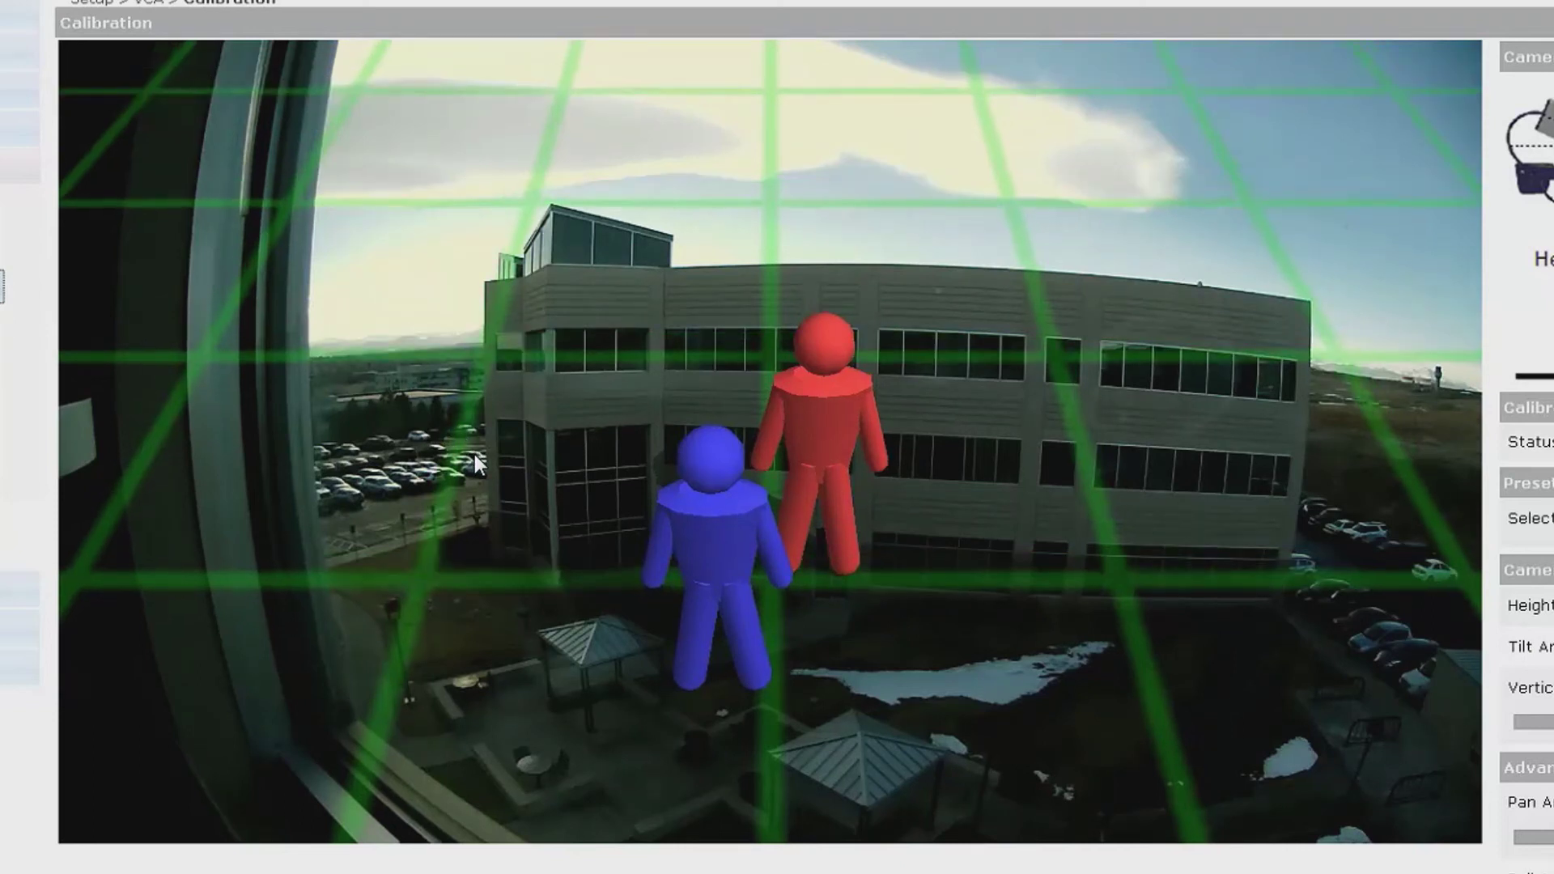
left_click_drag(475, 454, 466, 672)
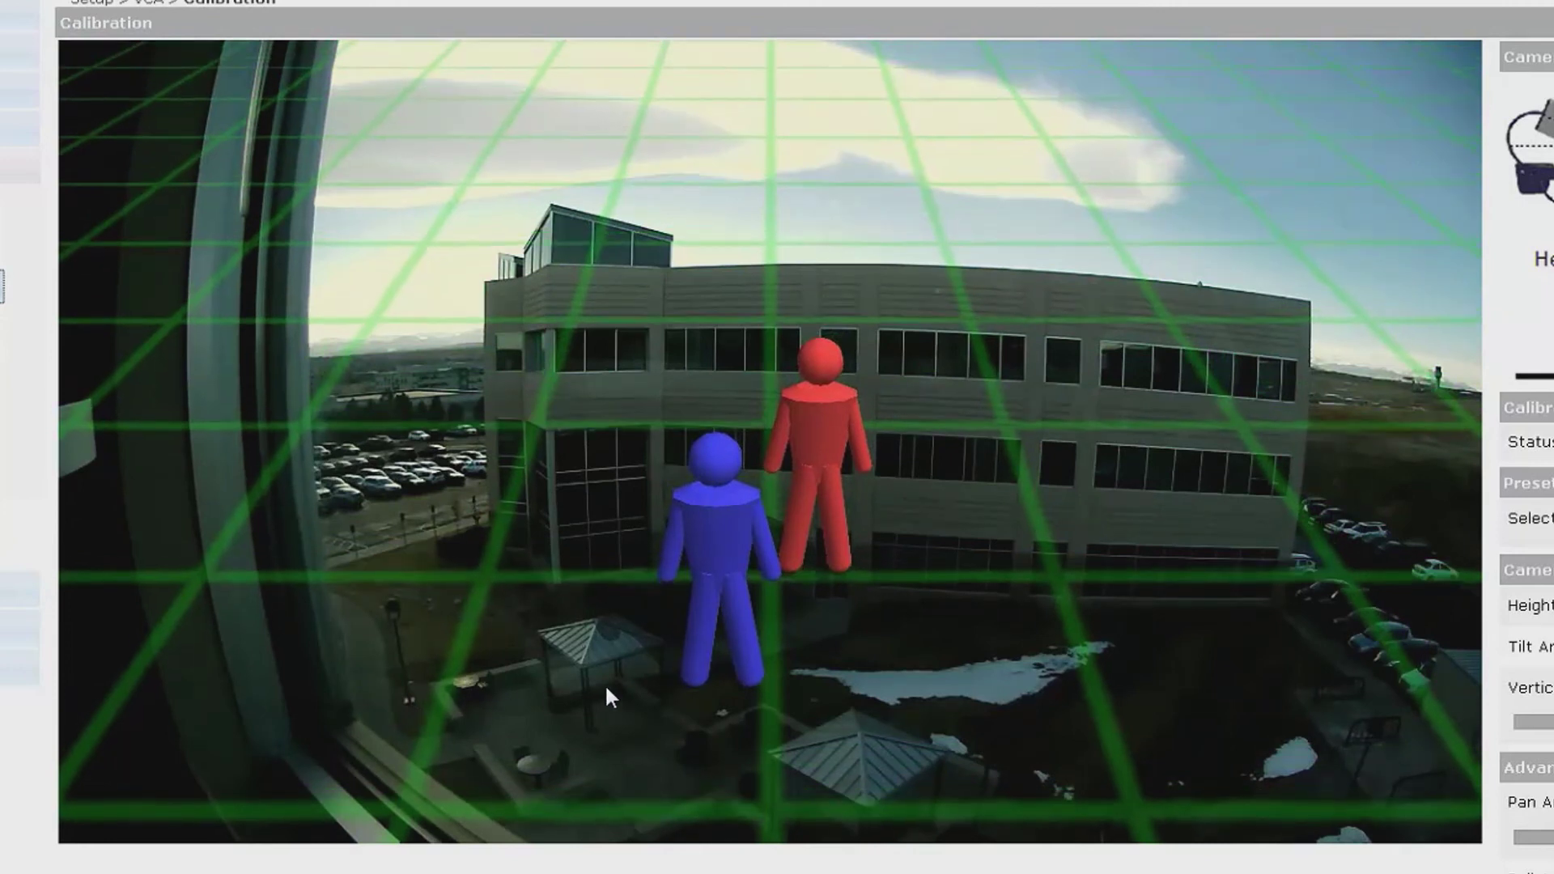
left_click_drag(607, 694, 644, 826)
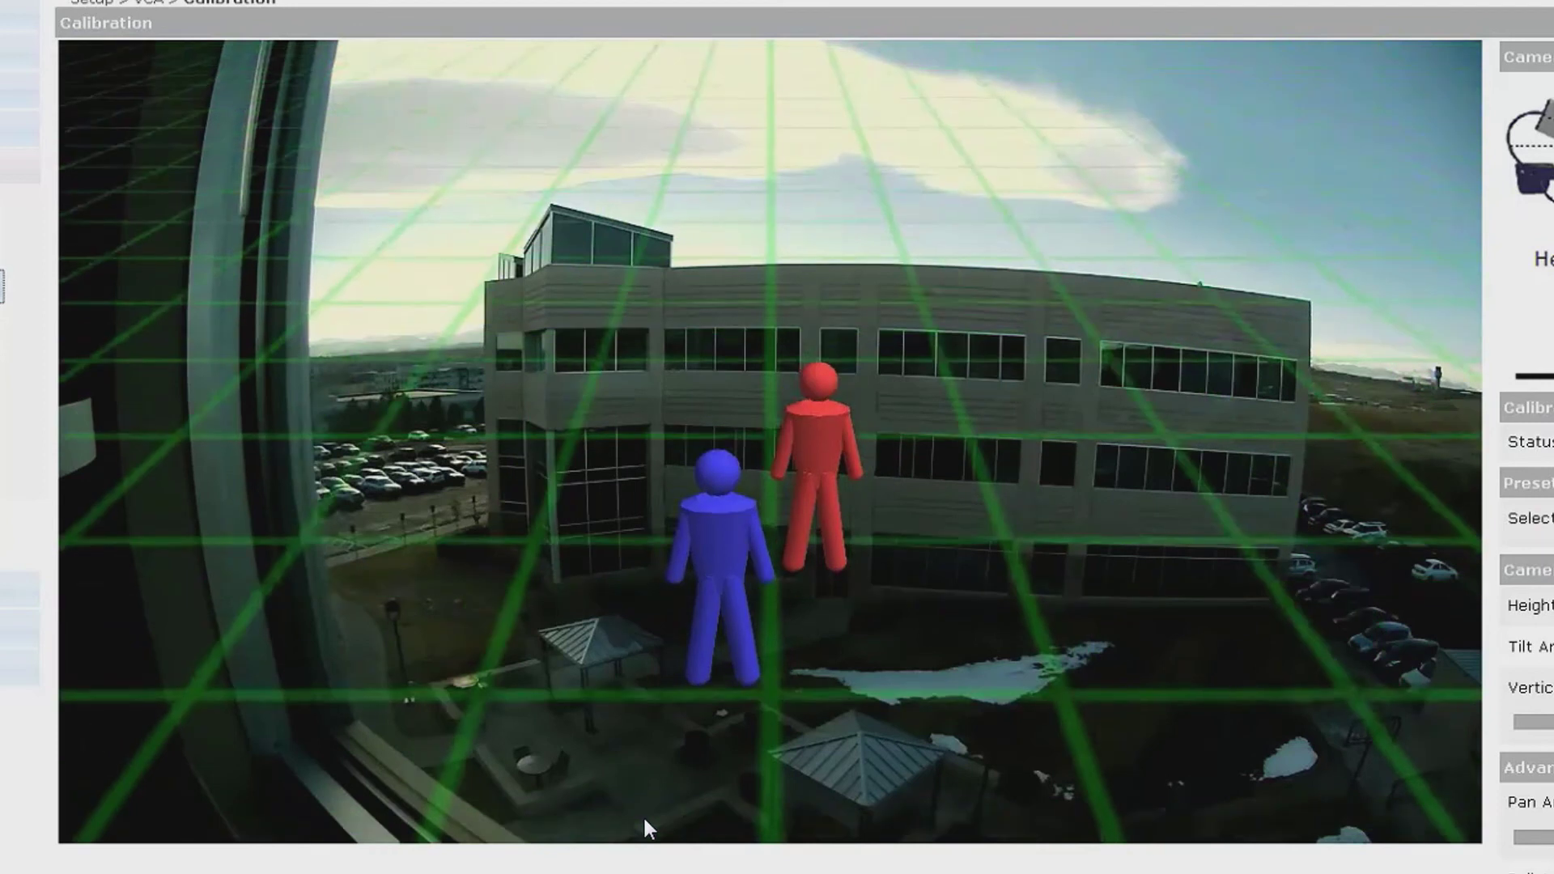
left_click_drag(881, 789, 897, 781)
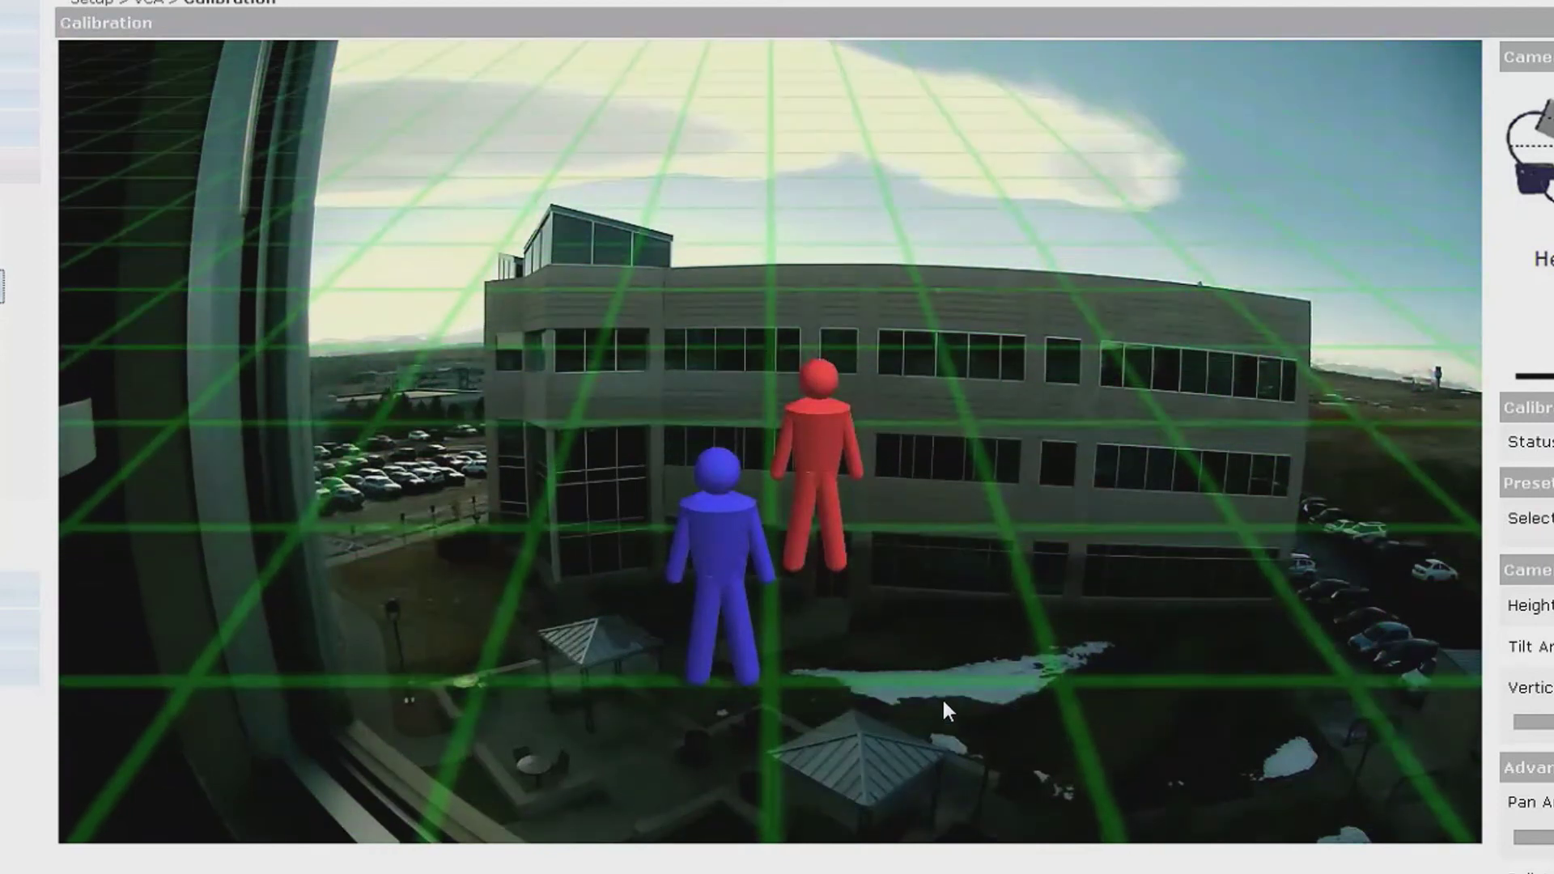
left_click_drag(1057, 638, 1037, 584)
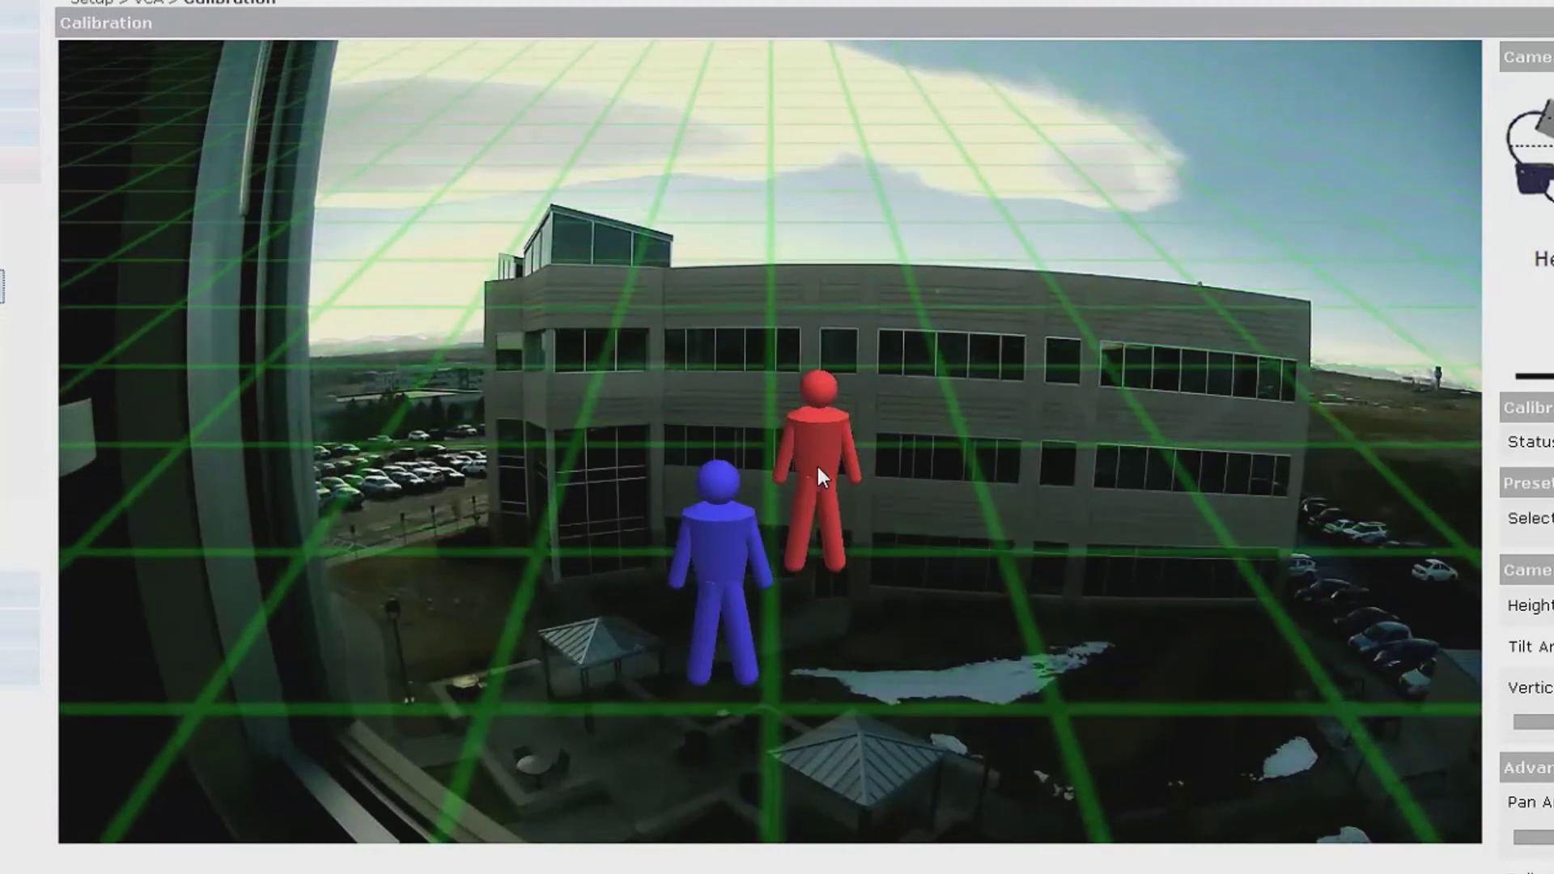
left_click_drag(817, 466, 1201, 502)
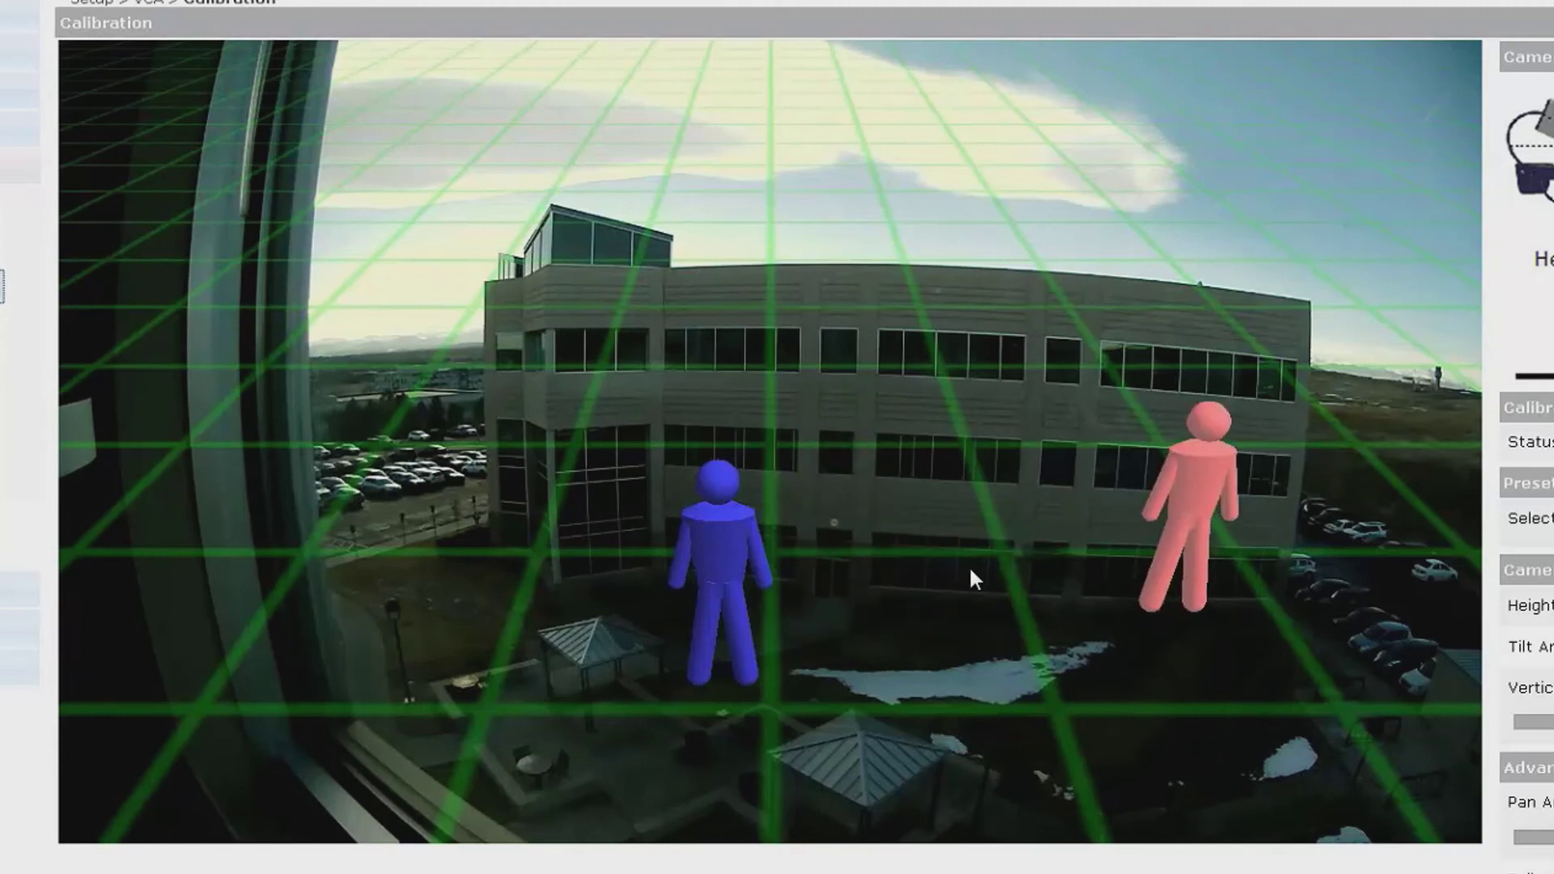
left_click_drag(714, 590, 657, 715)
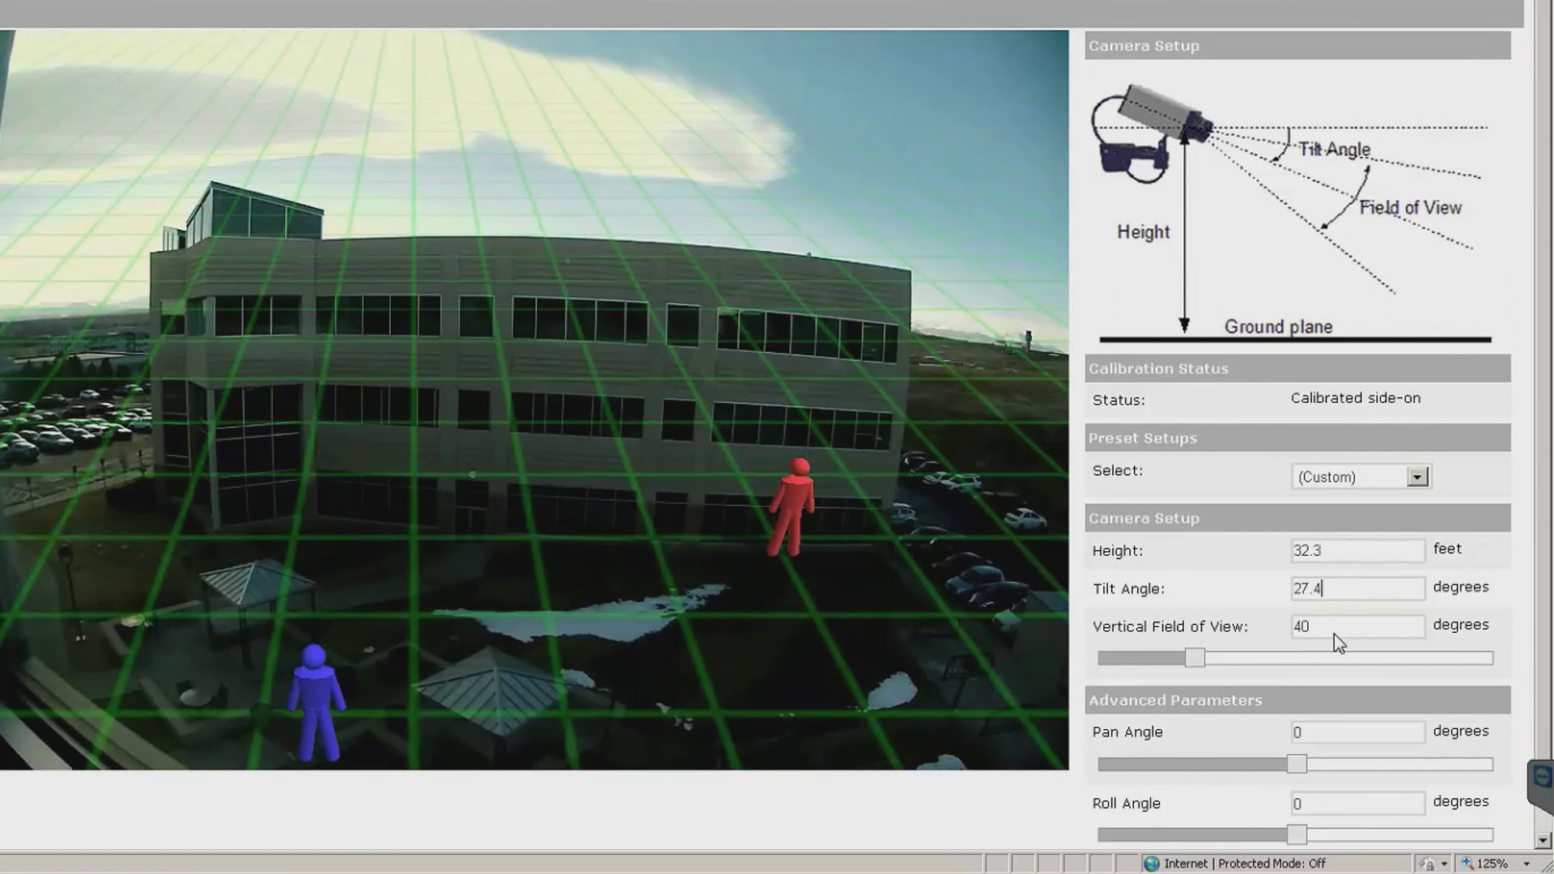
- Confirm the 40° vertical field of view and apply the calibration
left_click(1338, 623)
scroll(1338, 622, "down", 1)
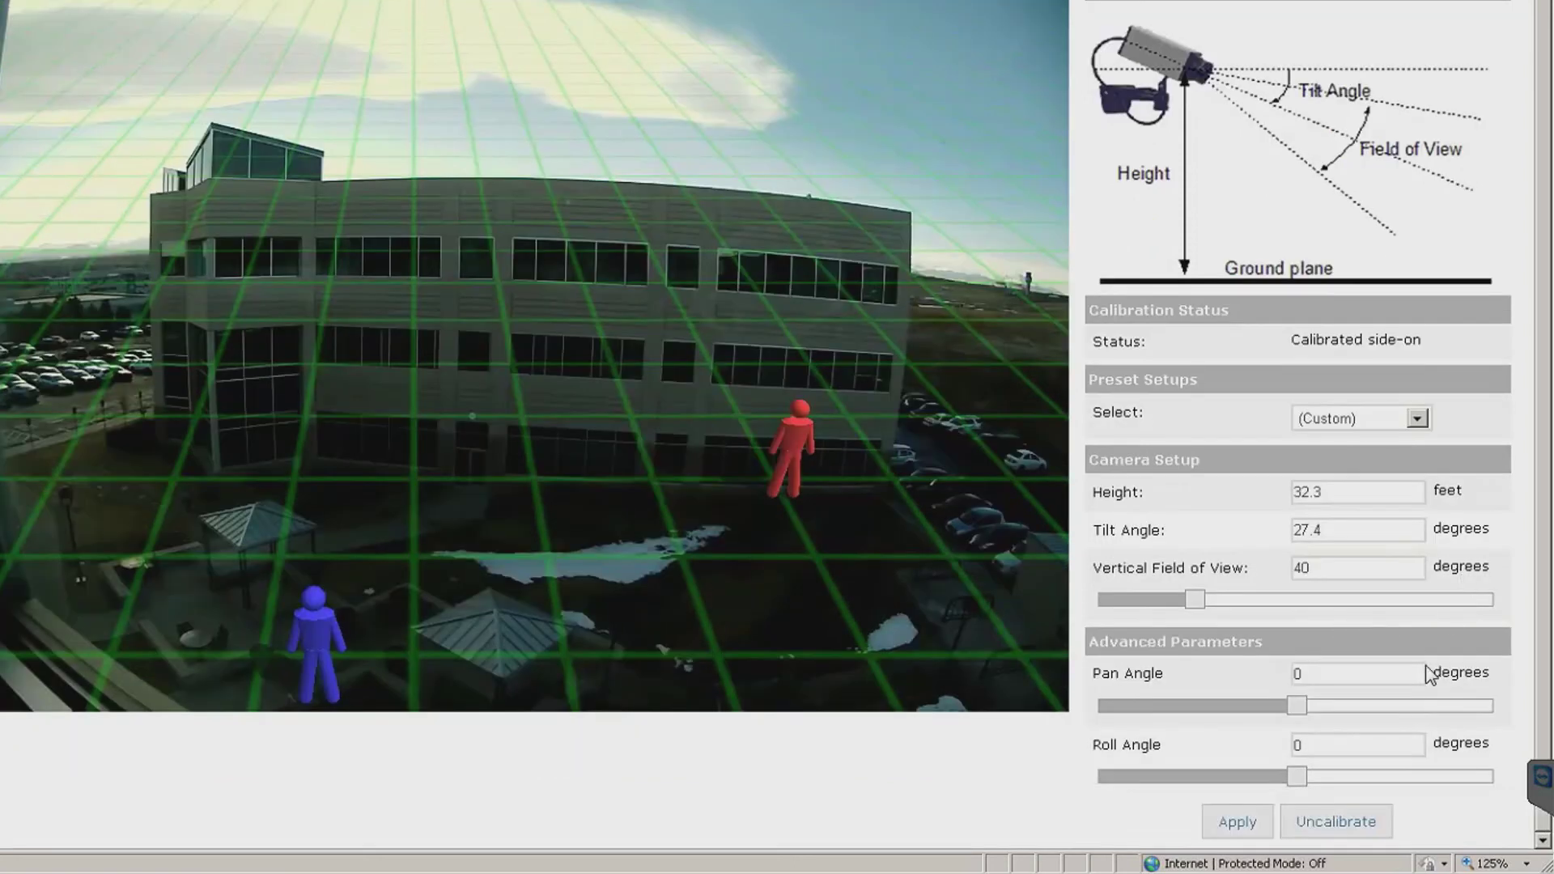
left_click(1233, 822)
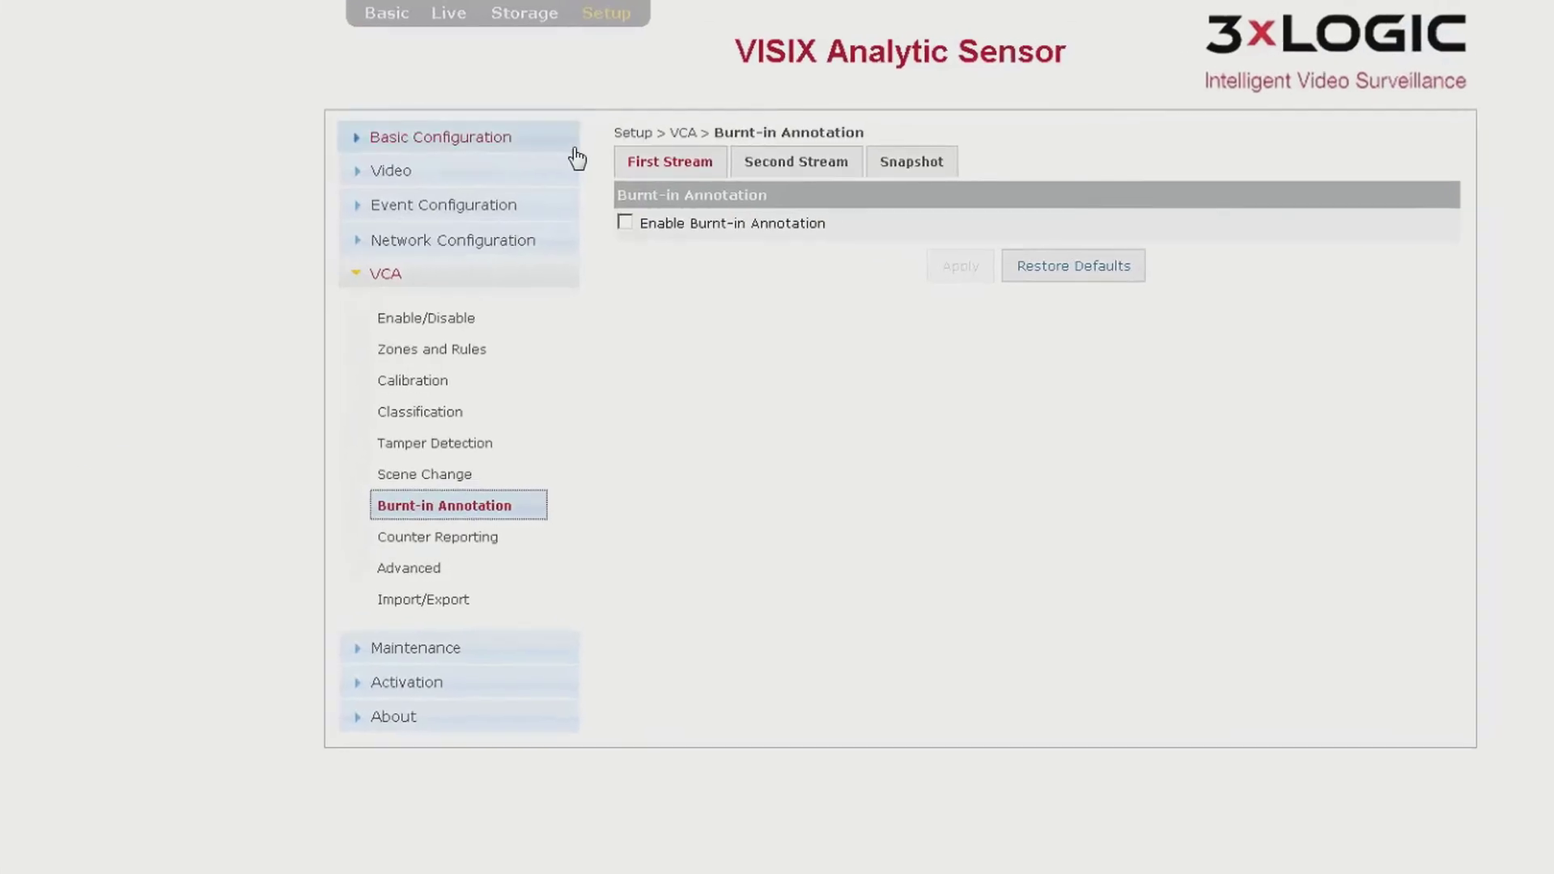
- Enable first-stream burnt-in annotation with zones and objects shown, alarm colour Red, and save
left_click(697, 211)
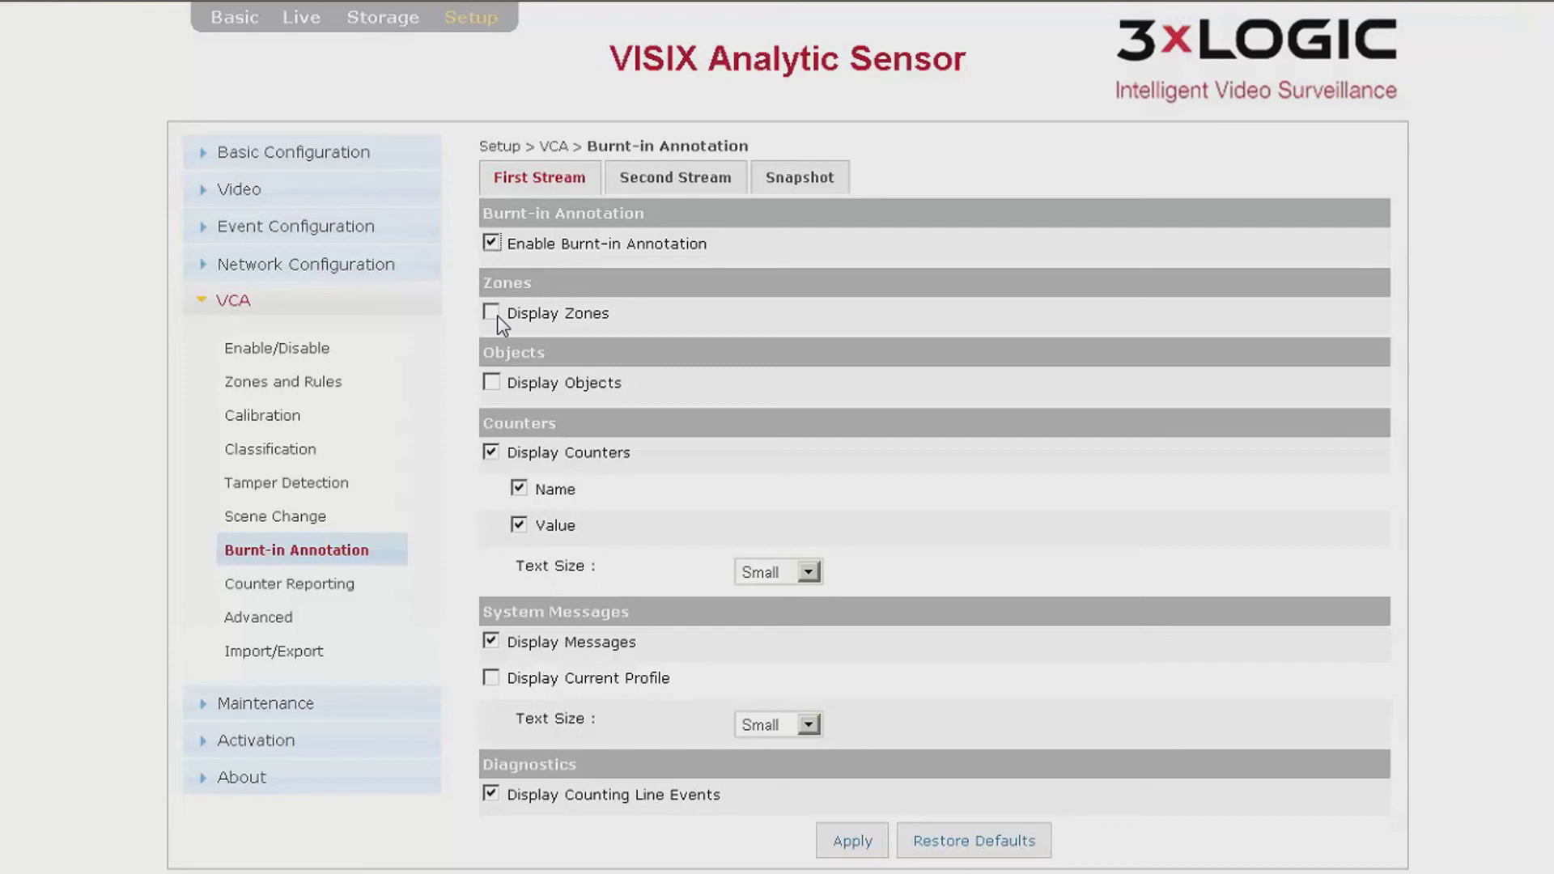
left_click(495, 315)
left_click(492, 383)
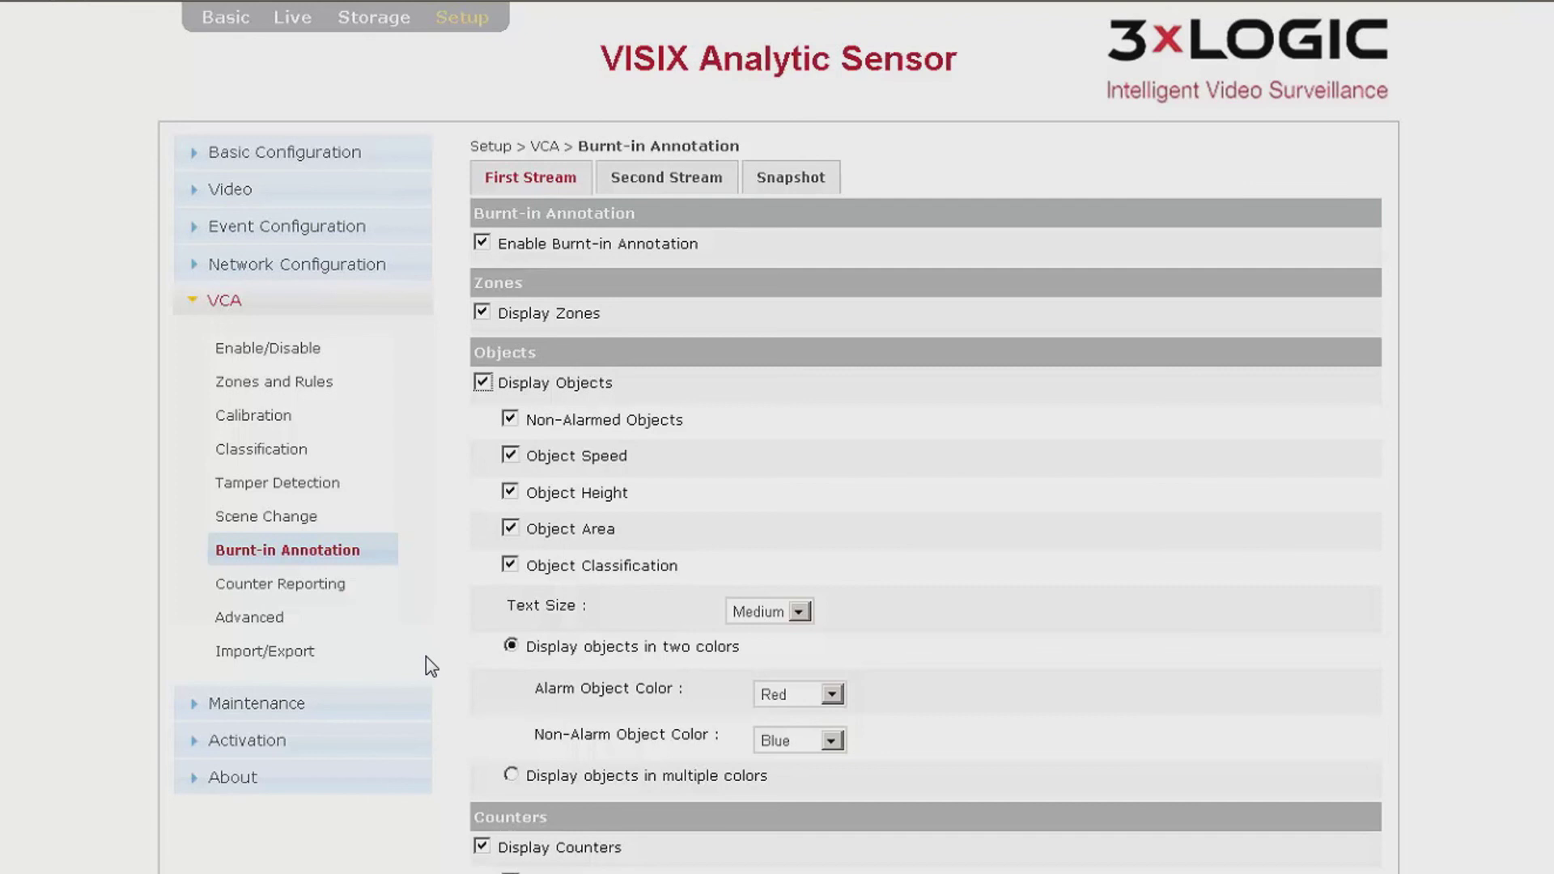
left_click(831, 694)
left_click(831, 694)
scroll(629, 784, "down", 3)
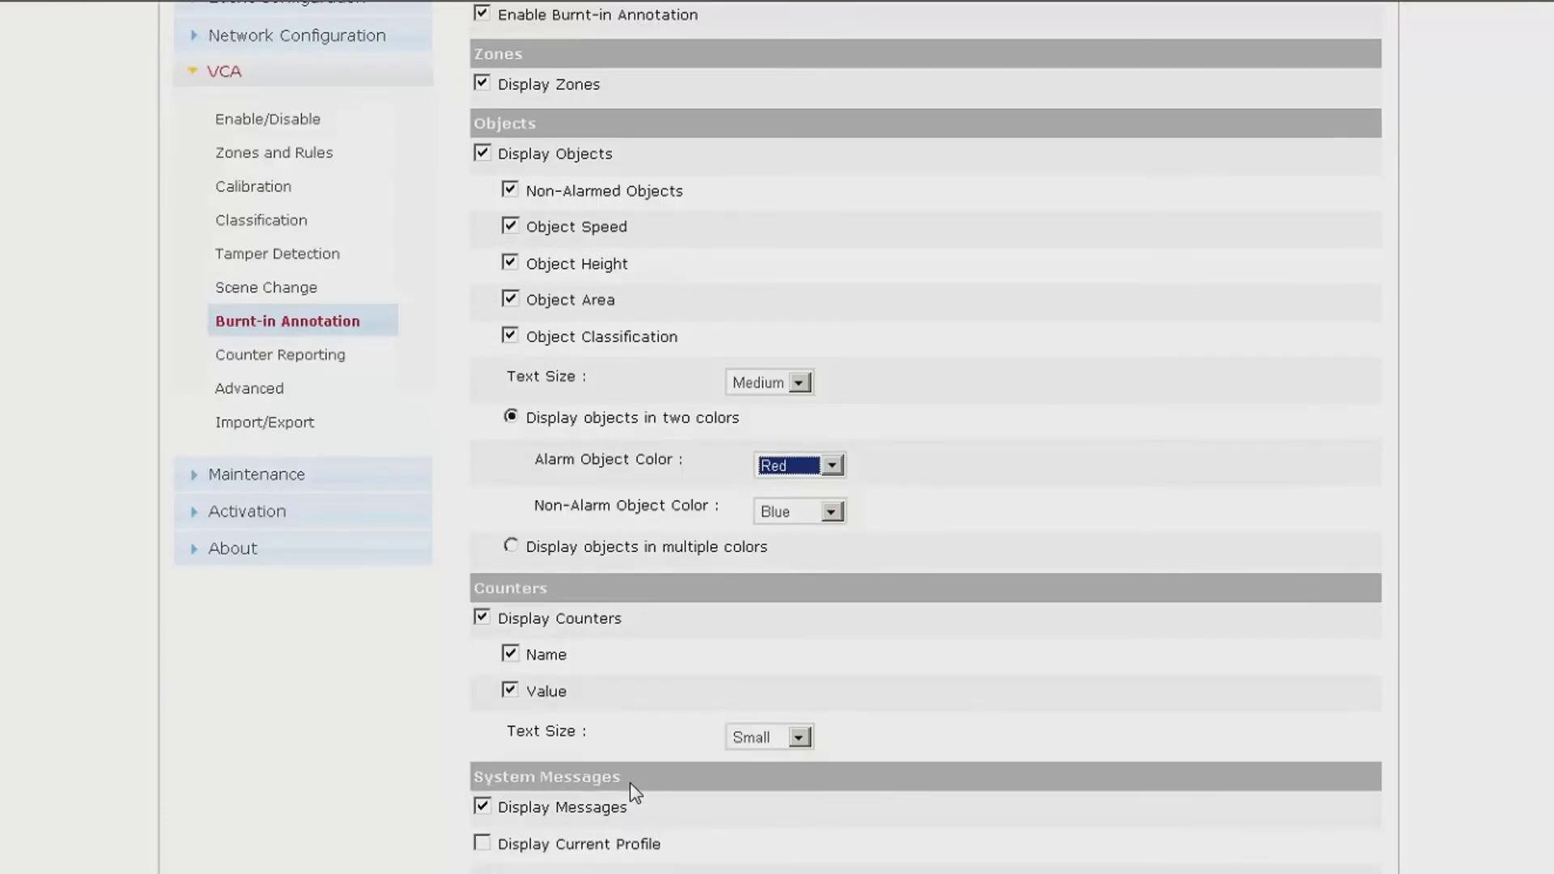
left_click(830, 831)
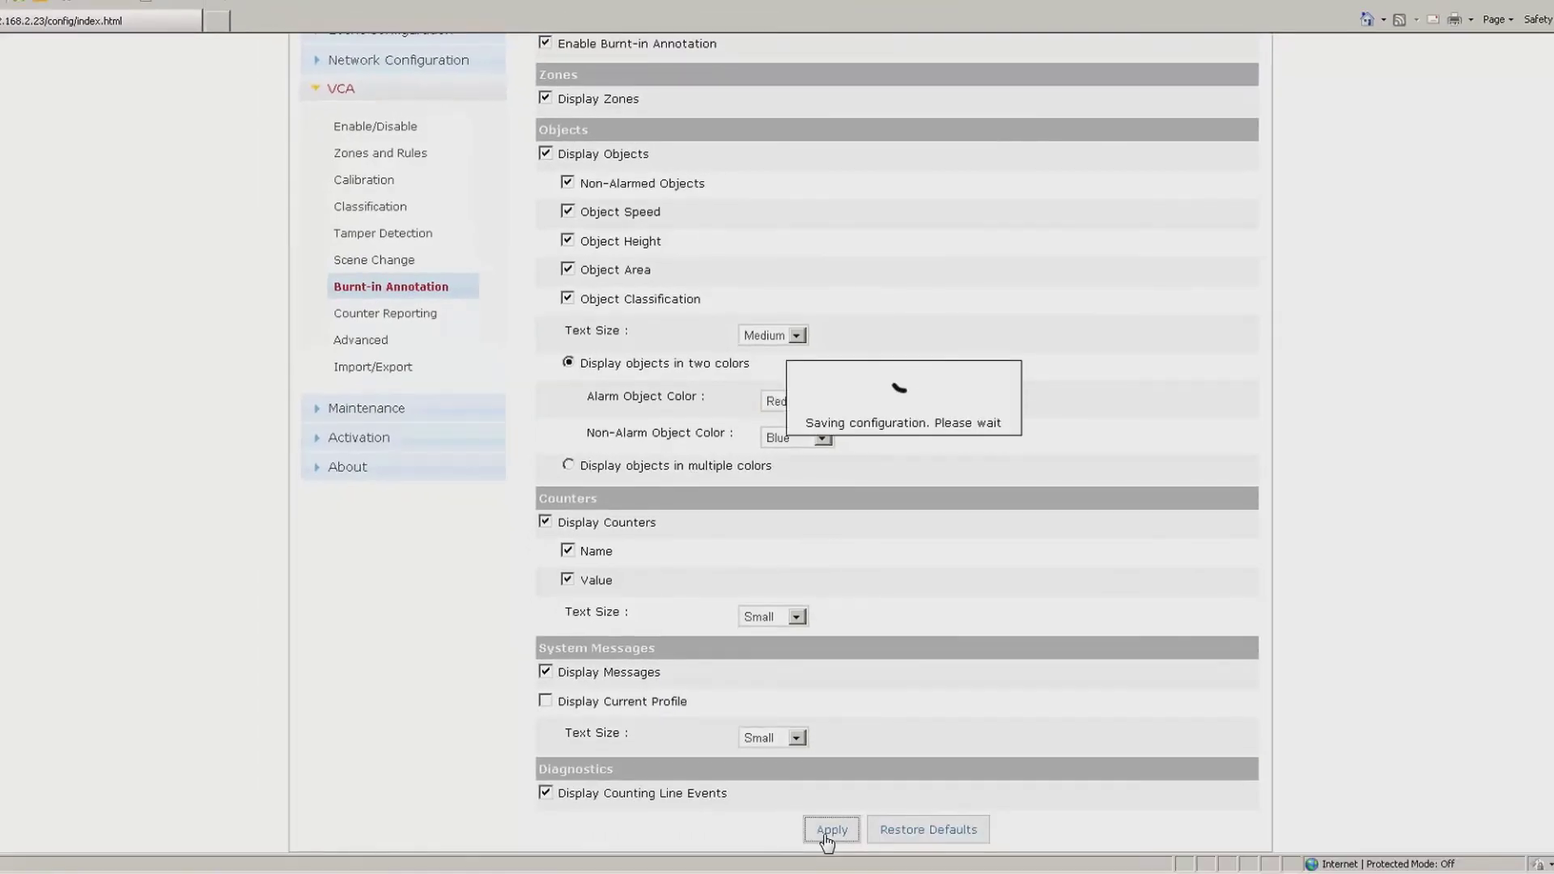